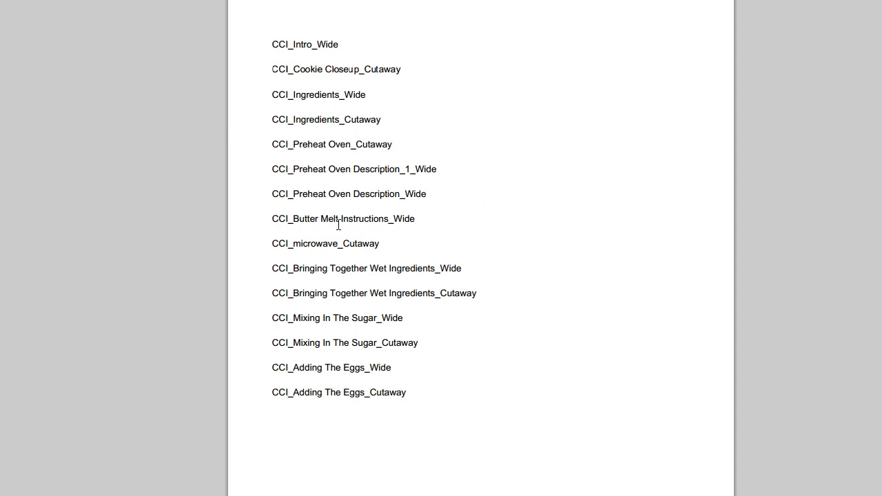
# Highlight the shot list's first two entries, CCI_Intro_Wide and CCI_Cookie Closeup_Cutaway, to check the shot order.
pyautogui.moveTo(271, 43); pyautogui.dragTo(351, 41)
pyautogui.click(362, 51)
pyautogui.moveTo(273, 48); pyautogui.dragTo(369, 47)
pyautogui.click(363, 59)
pyautogui.moveTo(271, 69); pyautogui.dragTo(411, 66)
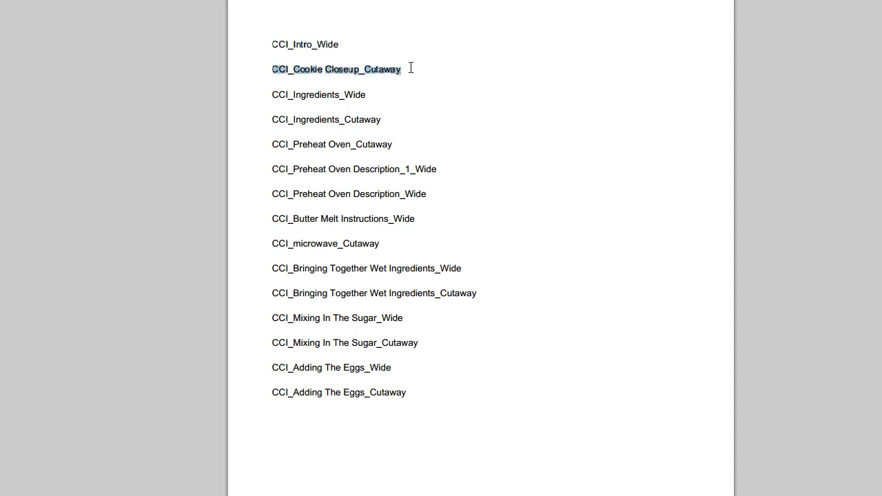
pyautogui.click(411, 79)
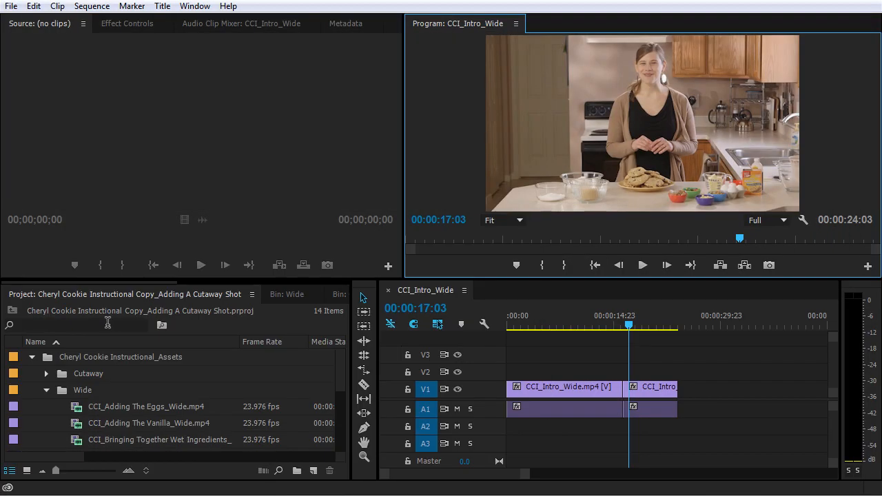
# Switch to Premiere Pro, filter the project items by "cookie" and open CCI_Cookie Closeup_Cutaway.mp4 in the Source monitor.
pyautogui.click(108, 323)
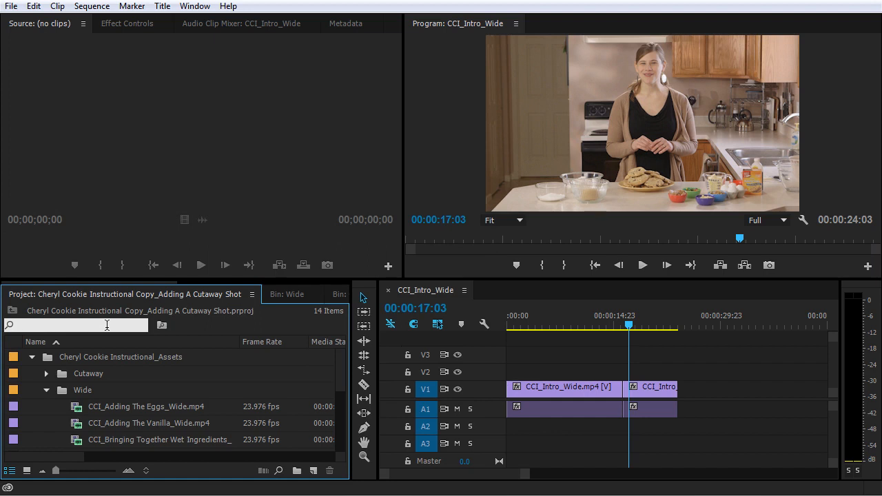
pyautogui.write('cookie')
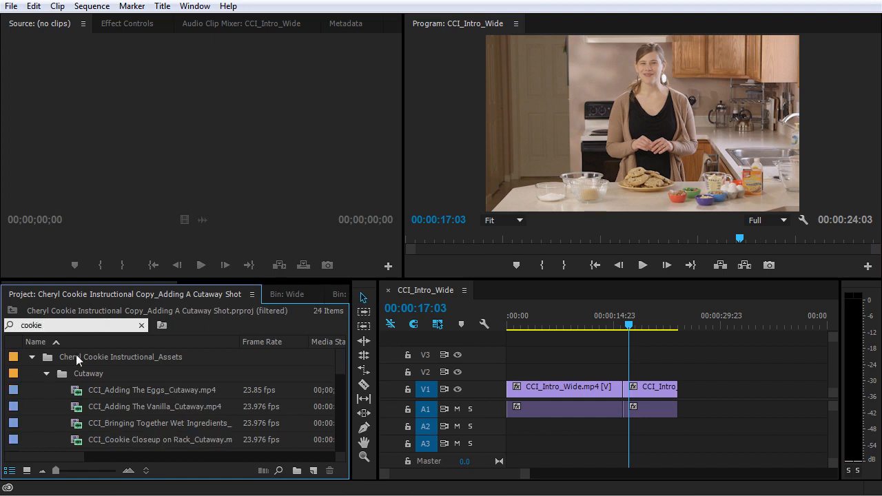
pyautogui.moveTo(341, 361); pyautogui.dragTo(343, 374)
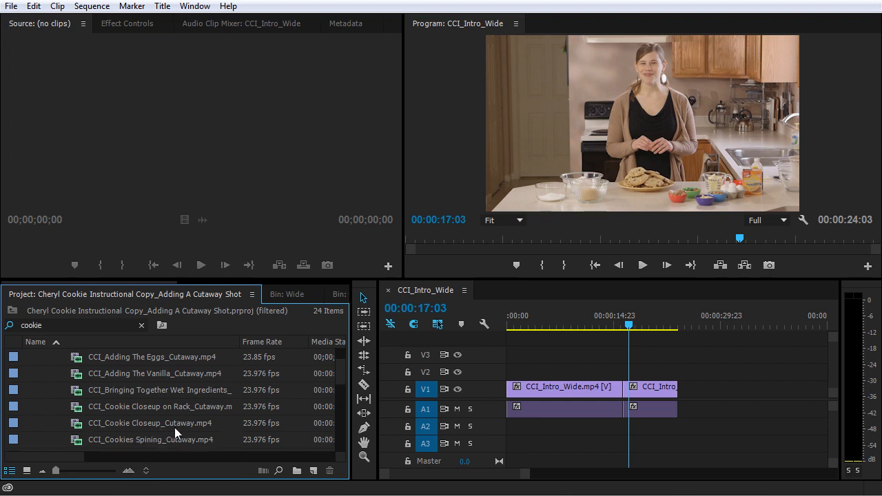
pyautogui.click(104, 426)
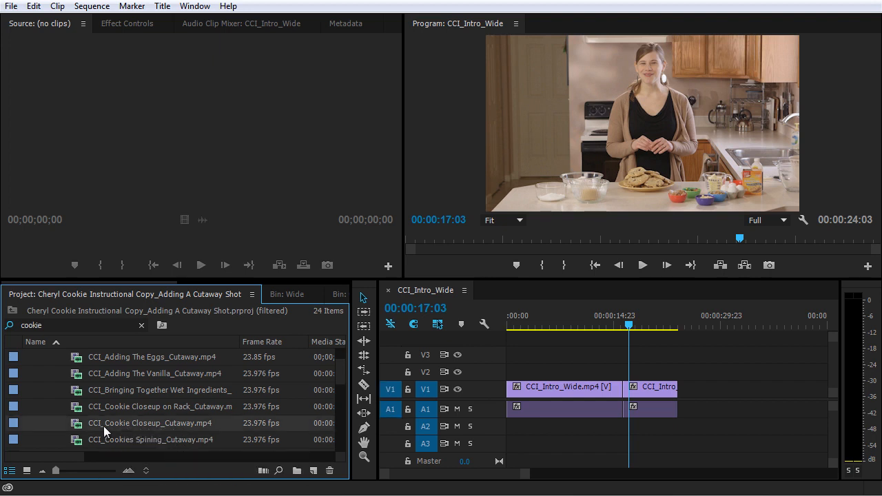
pyautogui.doubleClick(103, 426)
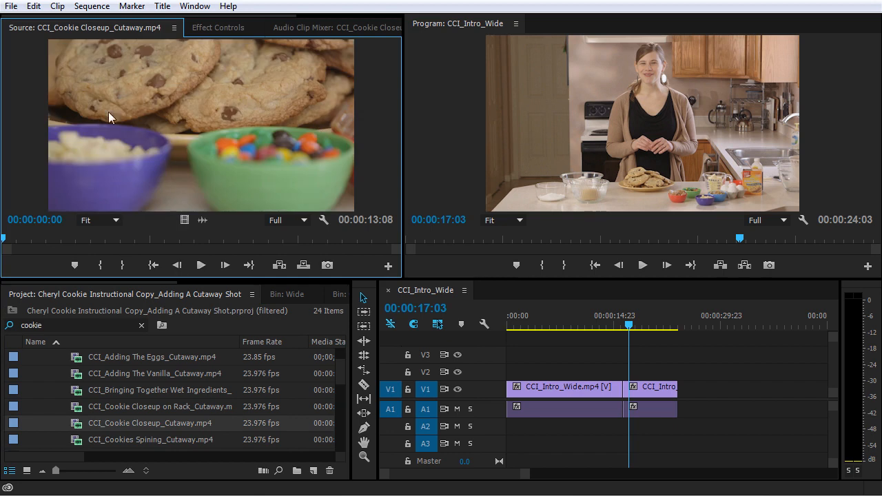
# Mark the cookie closeup source clip's In point at 00:00:02:16 and its Out point at 00:00:10:07.
pyautogui.moveTo(38, 238)
pyautogui.mouseDown()
pyautogui.moveTo(328, 232)
pyautogui.moveTo(394, 240)
pyautogui.moveTo(144, 250)
pyautogui.moveTo(69, 266)
pyautogui.moveTo(81, 259)
pyautogui.mouseUp()
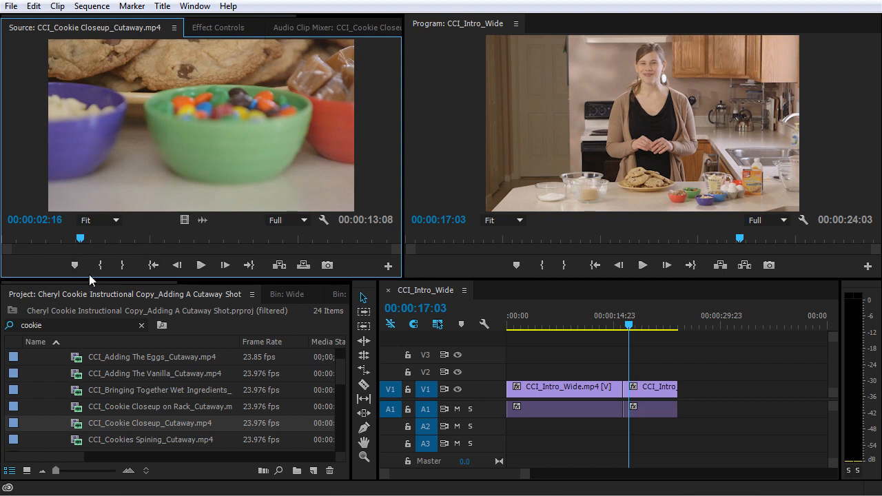
pyautogui.click(91, 272)
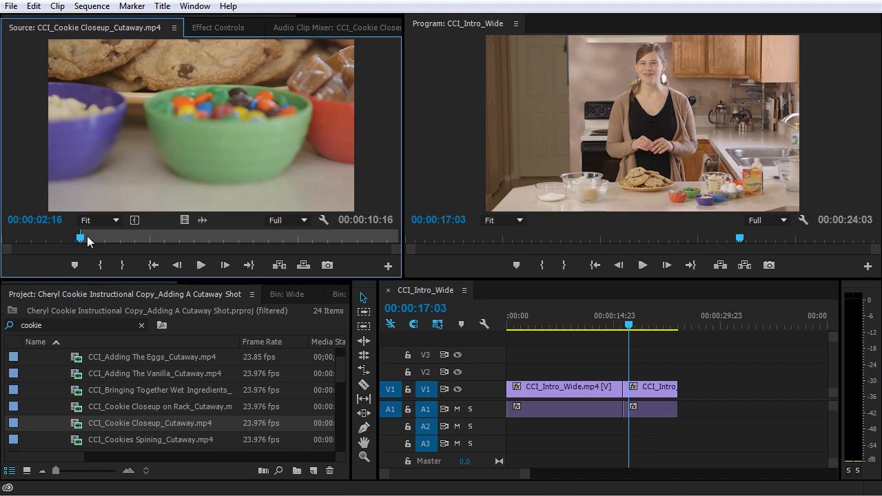
pyautogui.moveTo(86, 239); pyautogui.dragTo(309, 239)
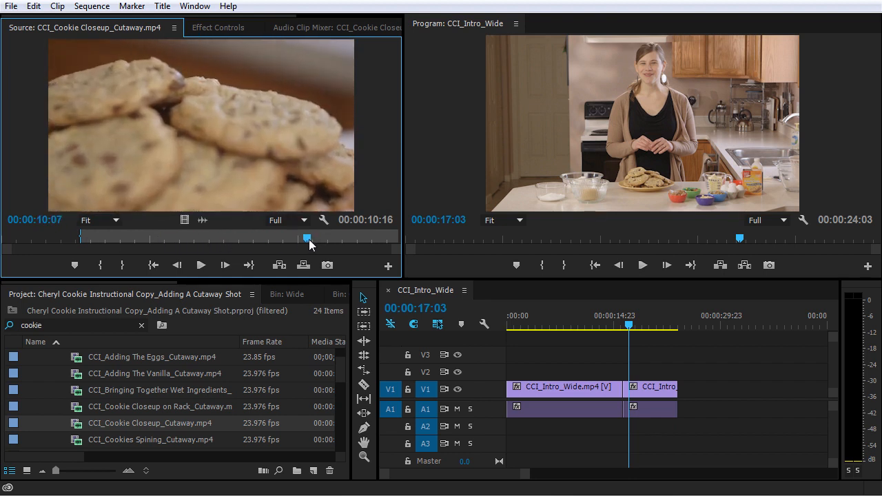
pyautogui.press('o')
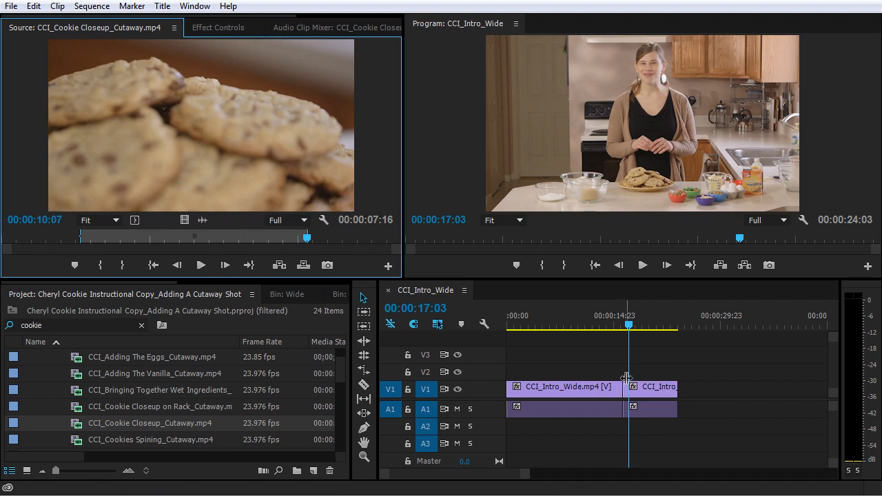
# Place only the marked cookie closeup's video on track V2, ending at the V1 cut at 00:00:16:08.
pyautogui.moveTo(626, 327); pyautogui.dragTo(625, 328)
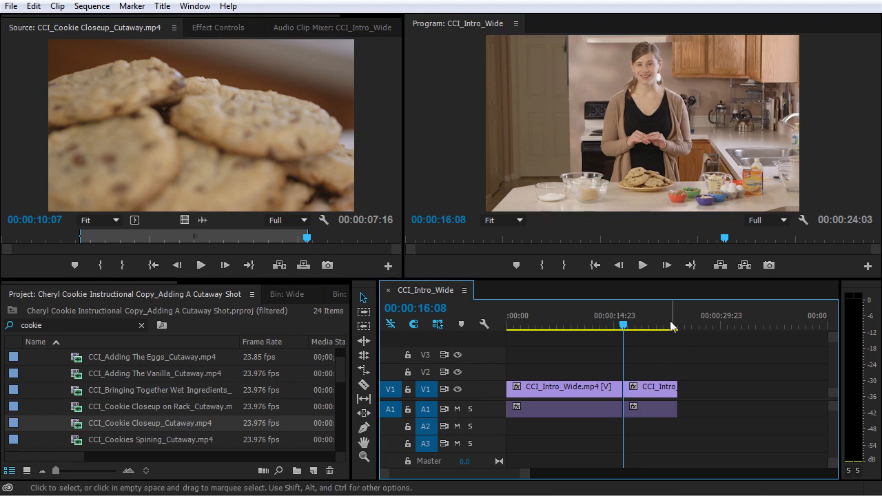
pyautogui.moveTo(623, 326)
pyautogui.mouseDown()
pyautogui.moveTo(603, 326)
pyautogui.moveTo(622, 326)
pyautogui.mouseUp()
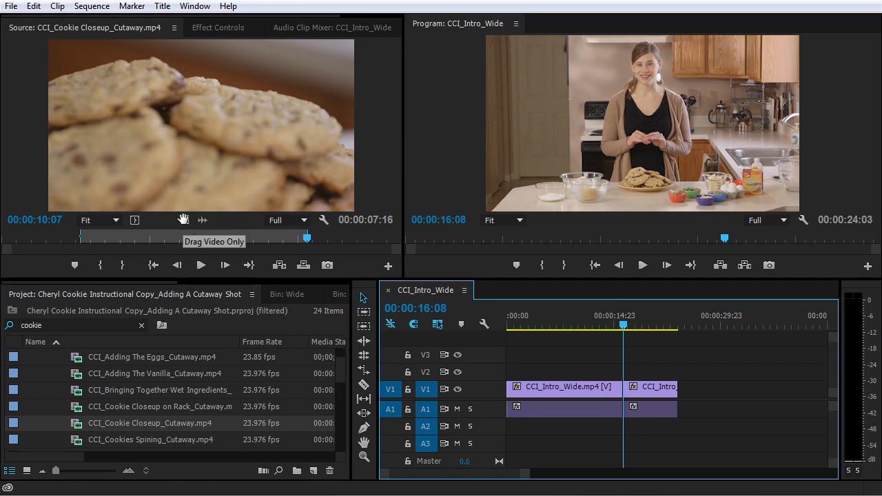
pyautogui.moveTo(184, 219); pyautogui.dragTo(573, 378)
# Play the sequence from 00:00:06:09 to past the end of the cookie cutaway to review its placement.
pyautogui.click(553, 320)
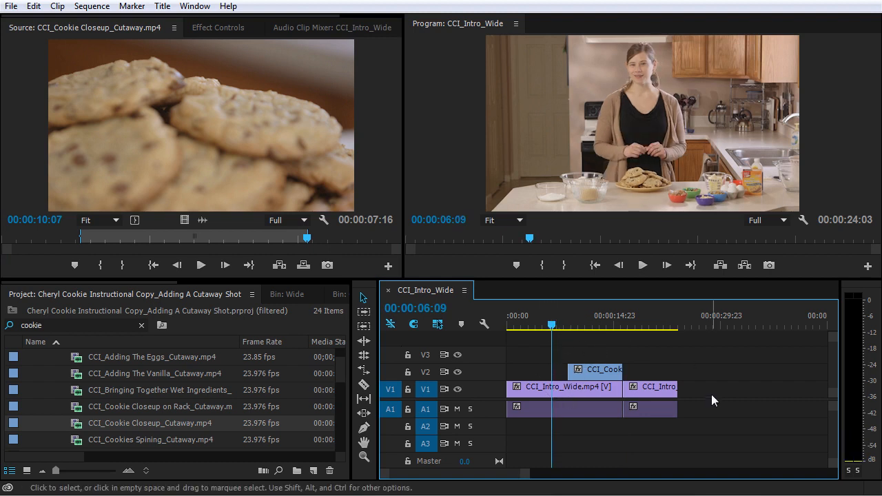
pyautogui.press('space')
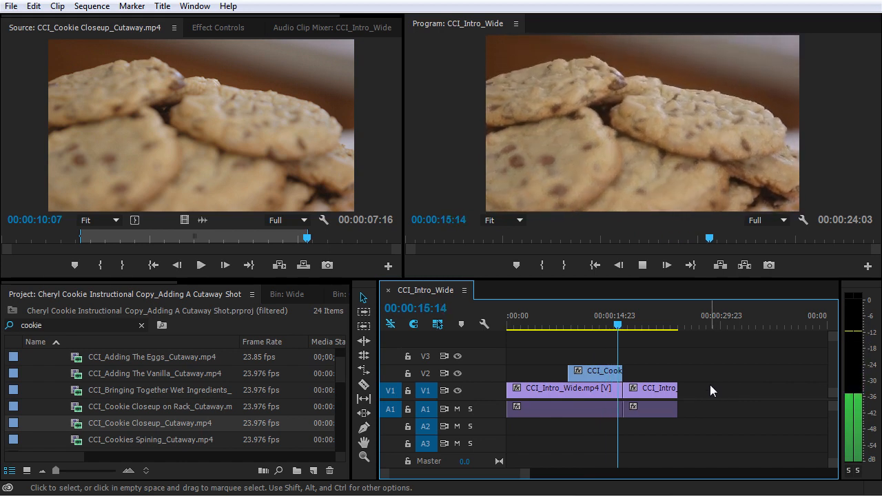
pyautogui.press('space')
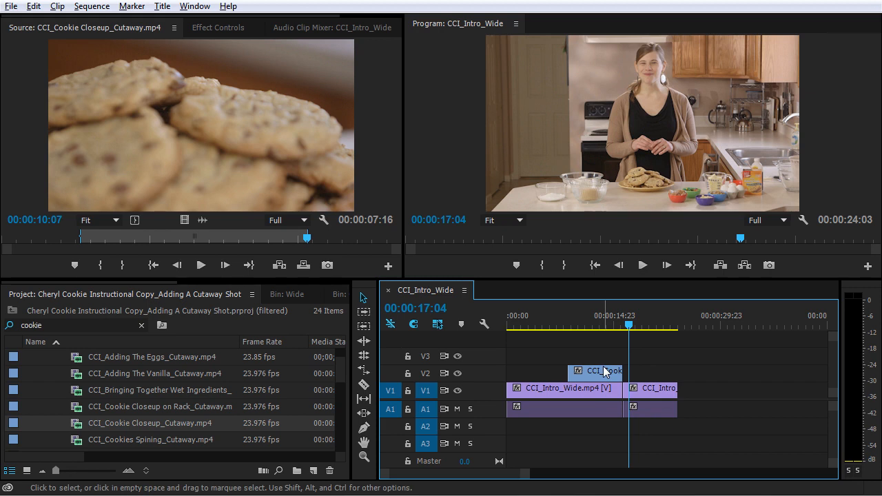
# Expand audio track A1 to show its waveform in detail around the start of the cookie cutaway.
pyautogui.keyDown('alt'); pyautogui.scroll(2, 605, 345); pyautogui.keyUp('alt')
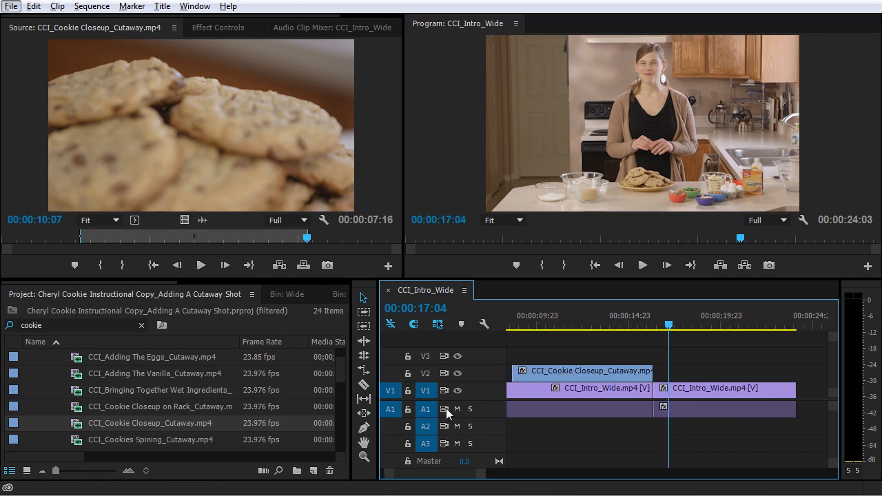
pyautogui.doubleClick(485, 410)
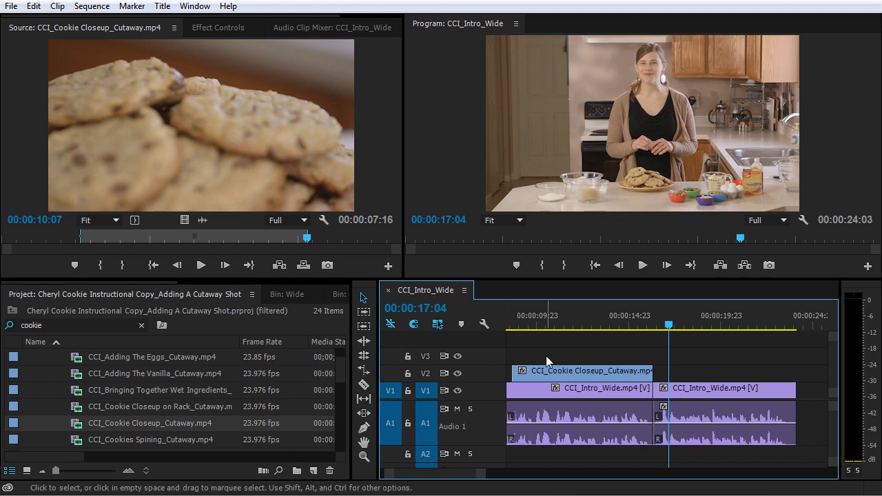
pyautogui.click(523, 324)
pyautogui.scroll(3, 551, 330)
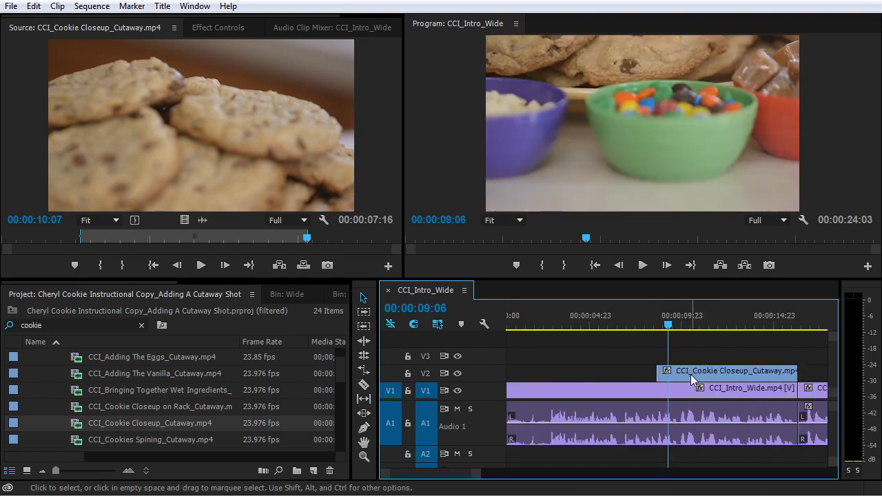
pyautogui.press('=')
pyautogui.press('=')
pyautogui.press('=')
pyautogui.press('-')
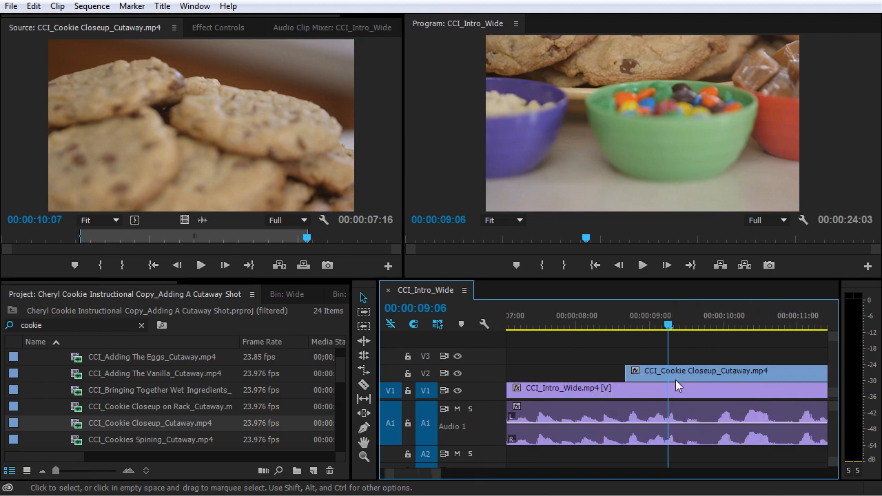
pyautogui.scroll(-1, 677, 378)
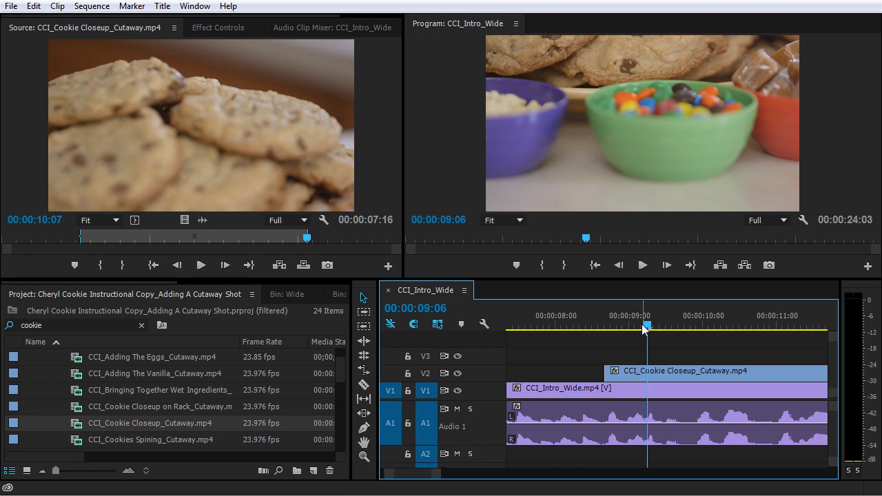
# Scrub the opening of the cookie cutaway and play it from 00:00:08:16 against the narration.
pyautogui.moveTo(616, 321); pyautogui.dragTo(684, 335)
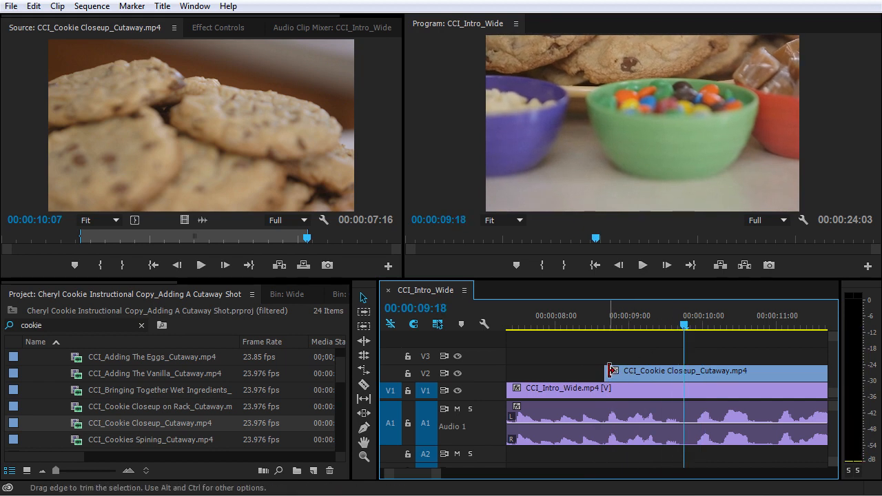
pyautogui.moveTo(605, 323); pyautogui.dragTo(737, 332)
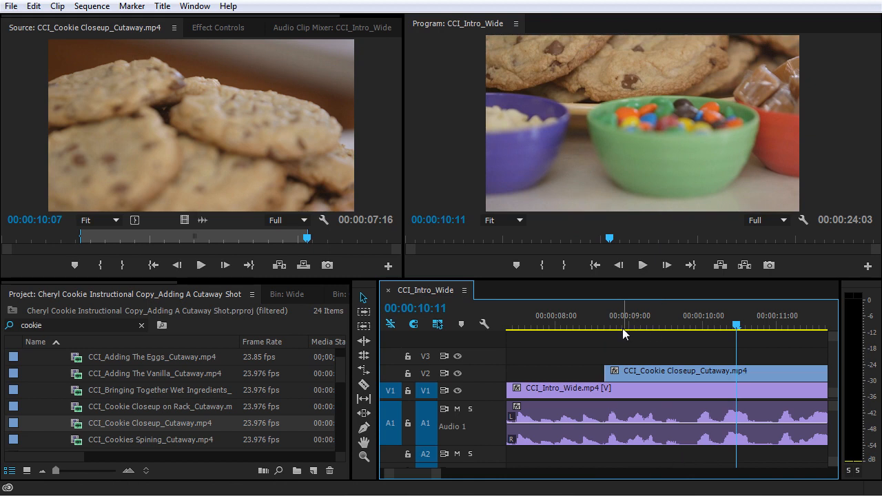
pyautogui.click(605, 321)
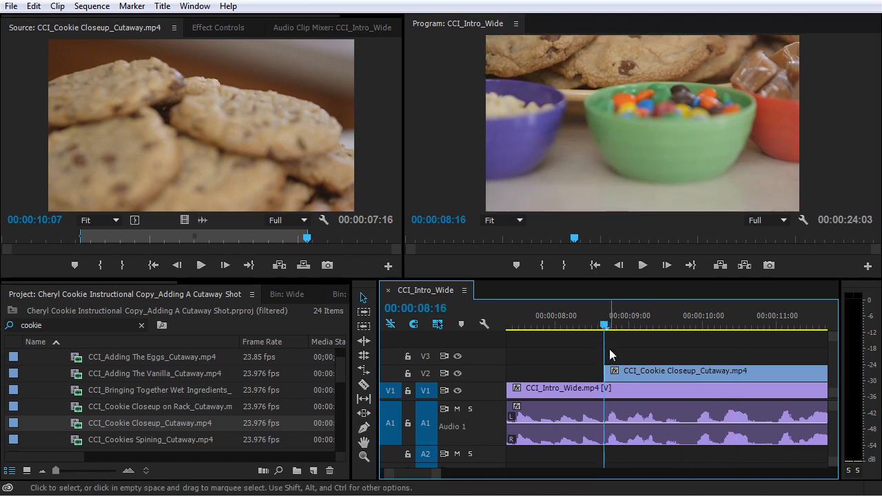
pyautogui.press('space')
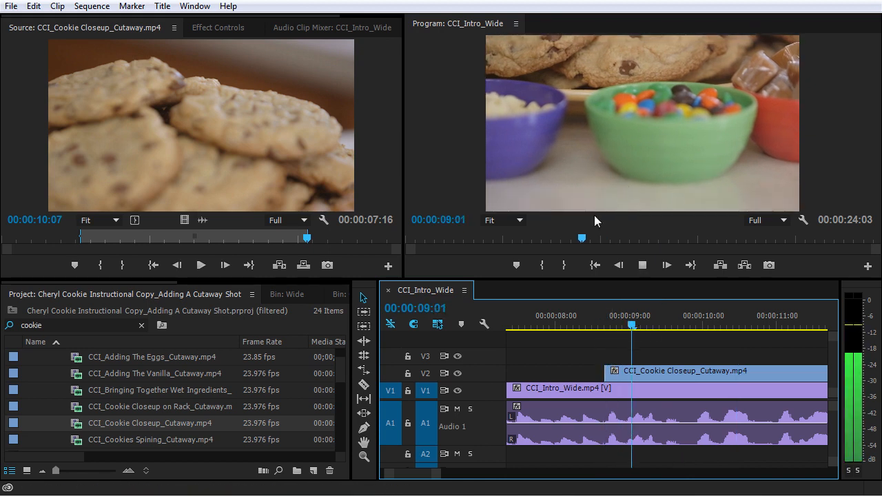
pyautogui.press('space')
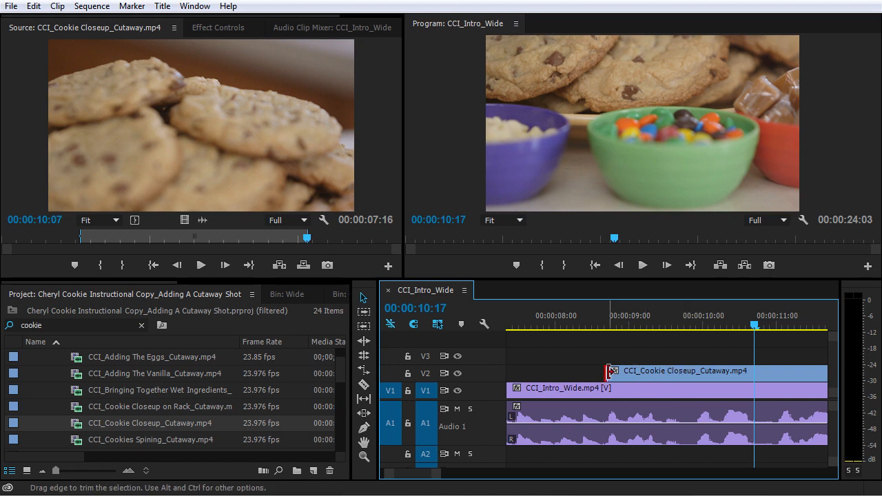
# Trim the start of the cookie cutaway on V2 to 00:00:09:23 and play it from there.
pyautogui.moveTo(609, 372); pyautogui.dragTo(653, 373)
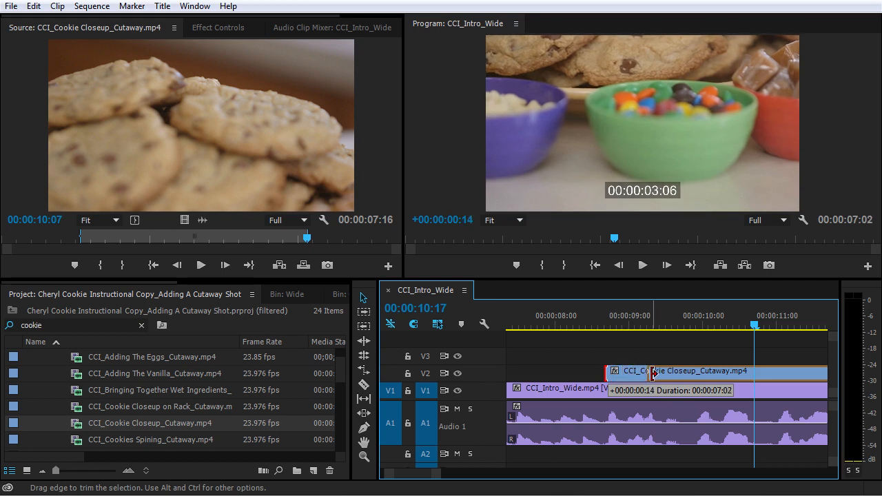
pyautogui.moveTo(652, 373); pyautogui.dragTo(703, 371)
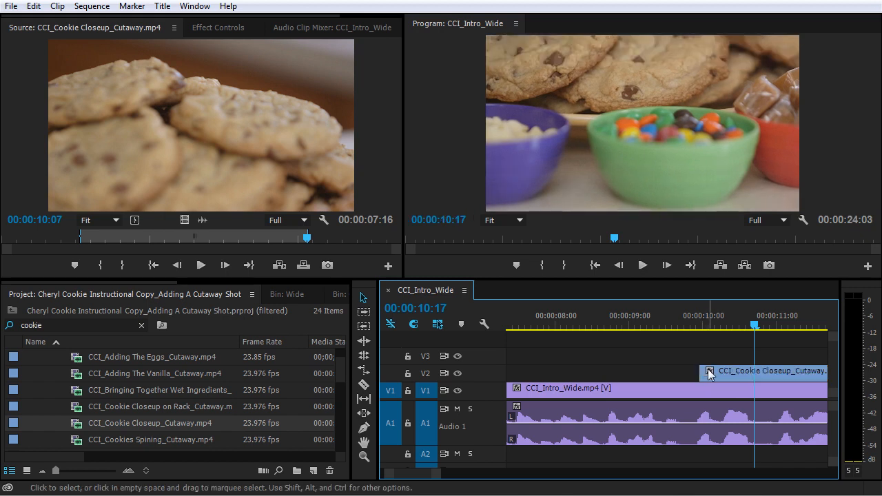
pyautogui.click(700, 321)
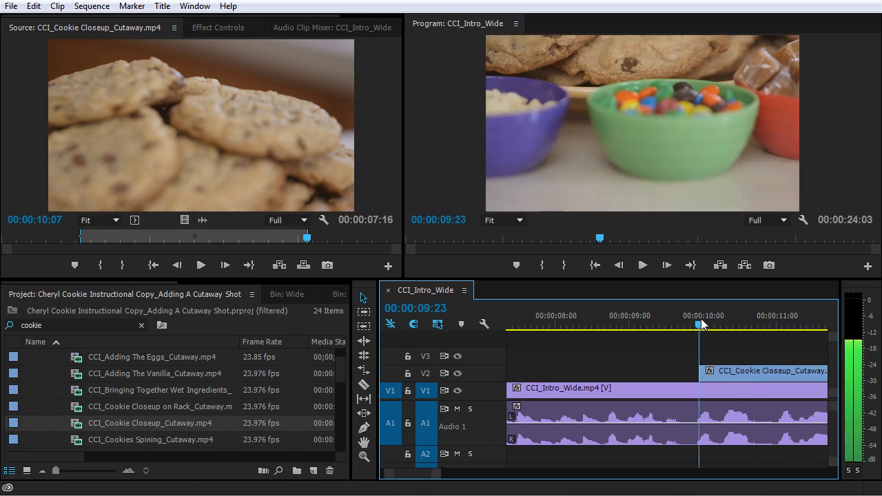
pyautogui.press('space')
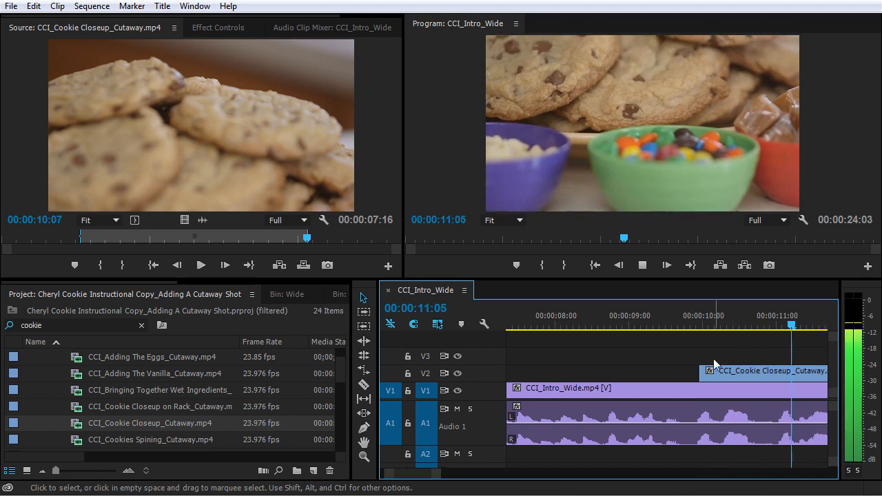
pyautogui.click(697, 324)
pyautogui.moveTo(698, 323); pyautogui.dragTo(701, 323)
pyautogui.press('space')
pyautogui.click(702, 322)
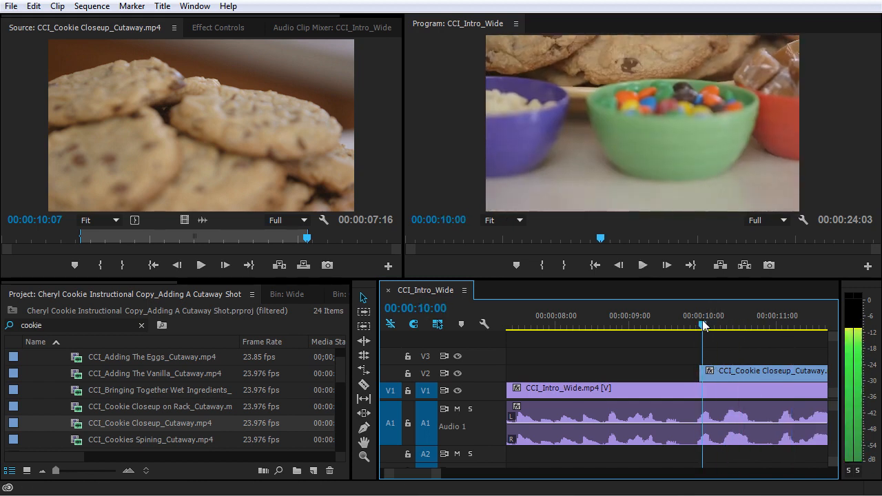
# Trim the cookie cutaway's start further to 00:00:10:02 and play from the new start.
pyautogui.moveTo(703, 372); pyautogui.dragTo(712, 374)
pyautogui.click(709, 324)
pyautogui.press('space')
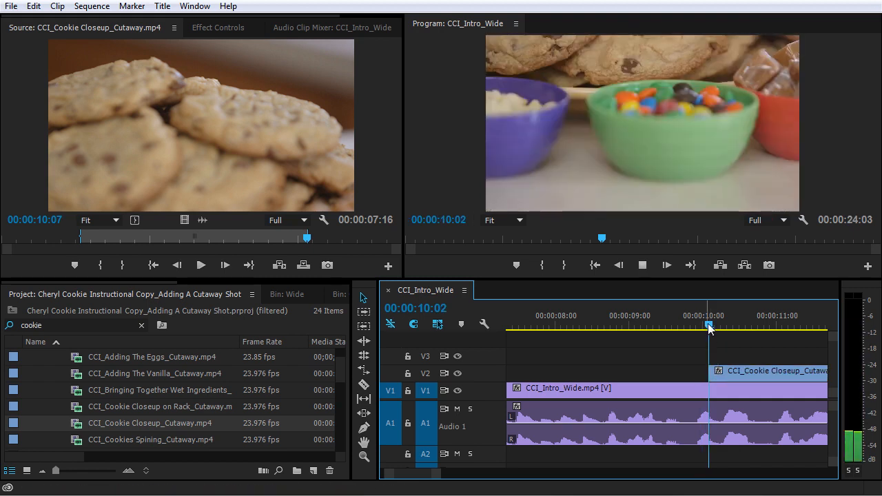
pyautogui.press('space')
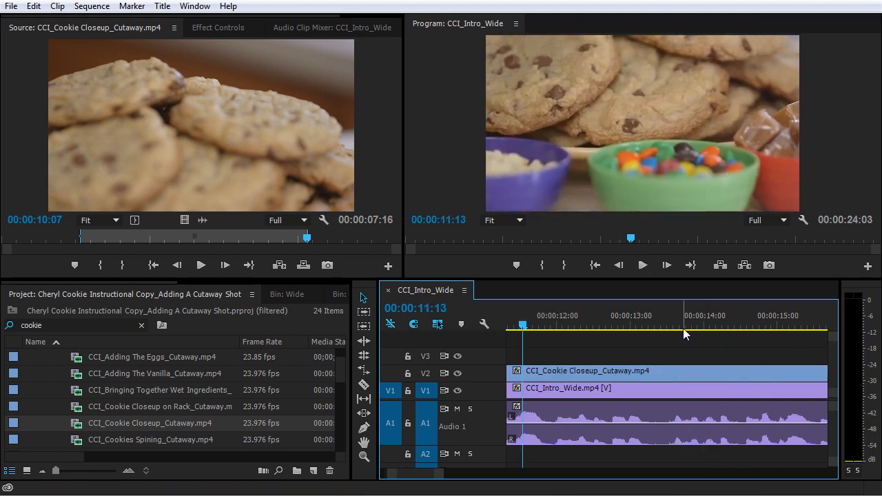
# Position the playhead at 00:00:09:02 in the sequence, shortly before the trimmed start of the cookie cutaway.
pyautogui.press('-')
pyautogui.press('-')
pyautogui.moveTo(593, 325); pyautogui.dragTo(597, 322)
pyautogui.press('=')
pyautogui.press('=')
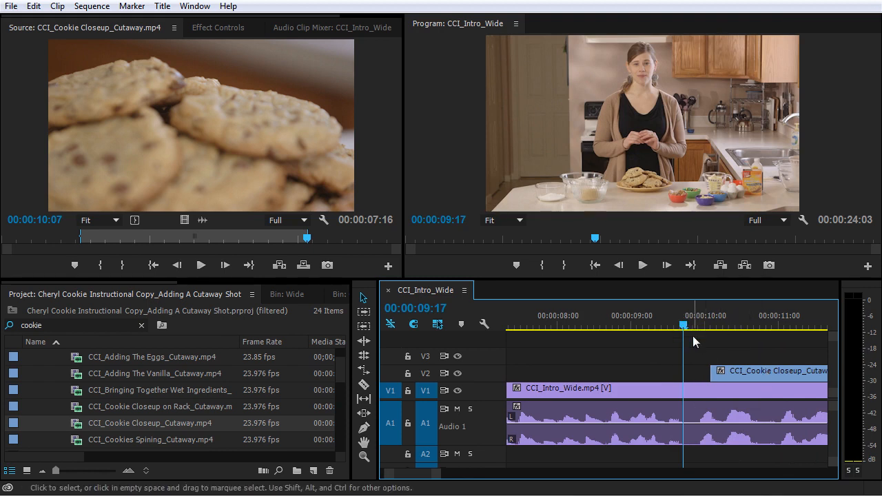
pyautogui.moveTo(682, 324); pyautogui.dragTo(637, 325)
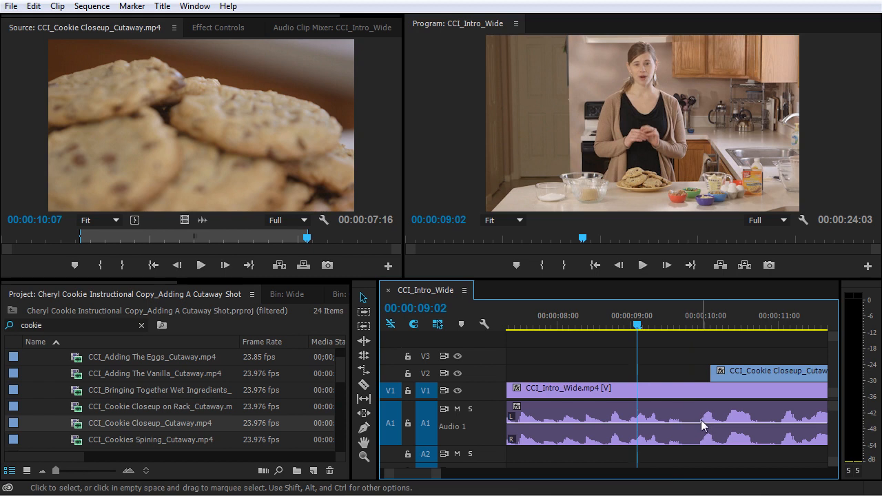
# Move the cookie cutaway on V2 earlier so it starts at 00:00:09:19 and play the sequence through it.
pyautogui.press('space')
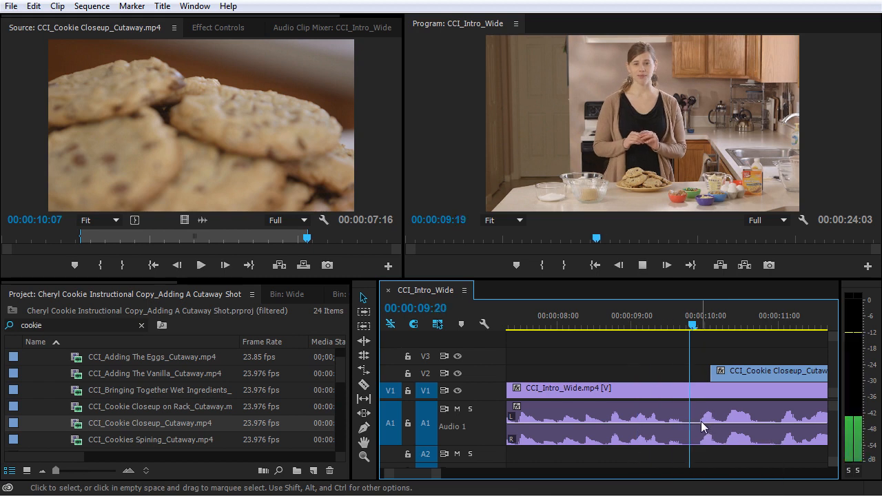
pyautogui.click(656, 319)
pyautogui.moveTo(656, 320); pyautogui.dragTo(688, 330)
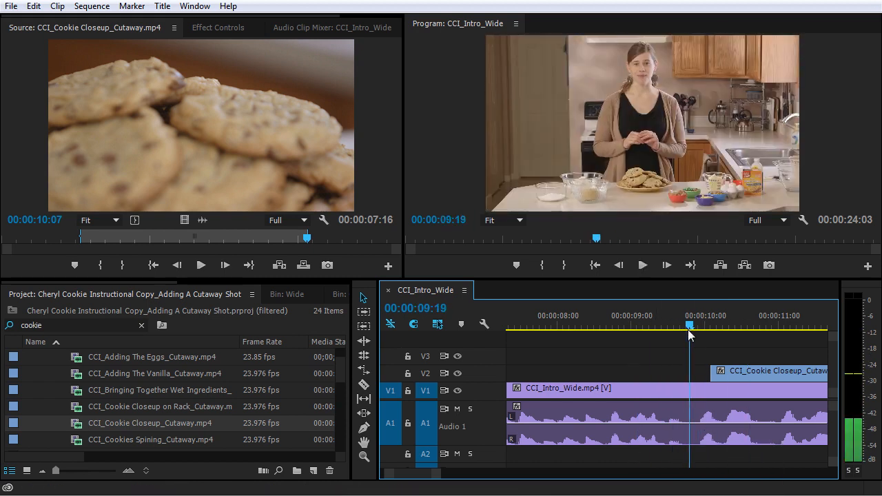
pyautogui.moveTo(725, 374); pyautogui.dragTo(699, 376)
pyautogui.click(630, 321)
pyautogui.press('space')
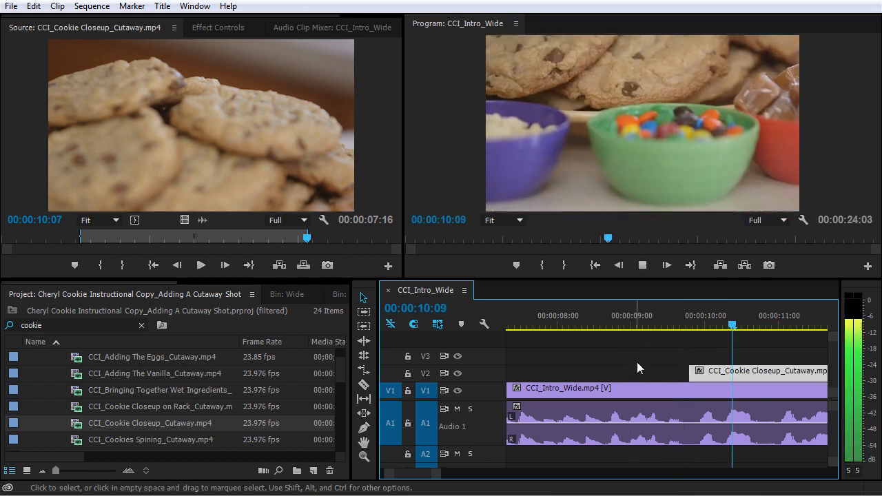
pyautogui.press('-')
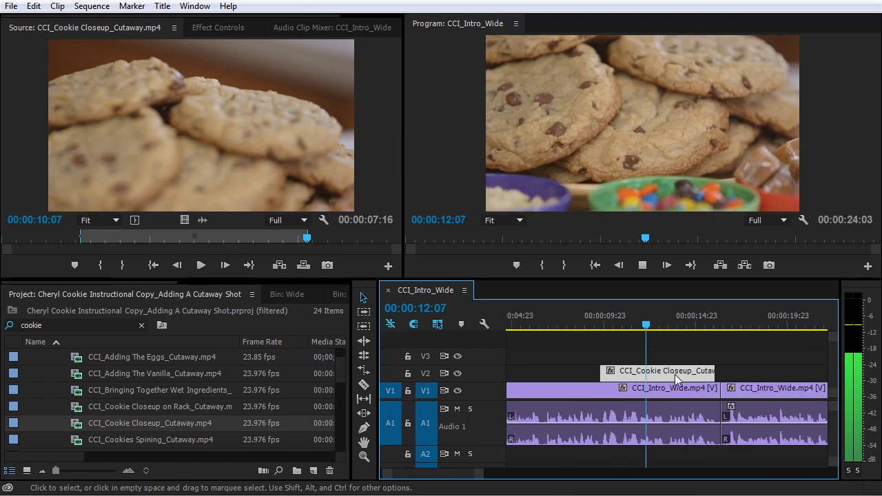
pyautogui.press('space')
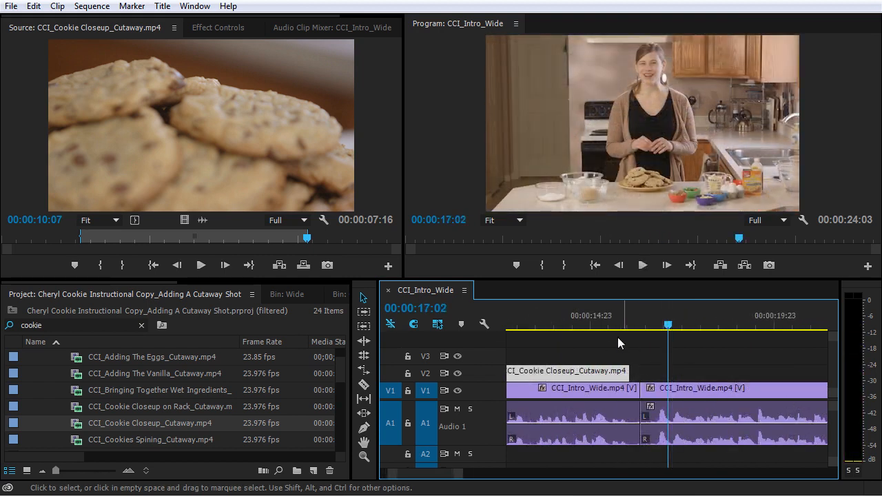
# Try to extend the end of the cookie cutaway on V2 to the cut between the two CCI_Intro_Wide clips.
pyautogui.click(609, 371)
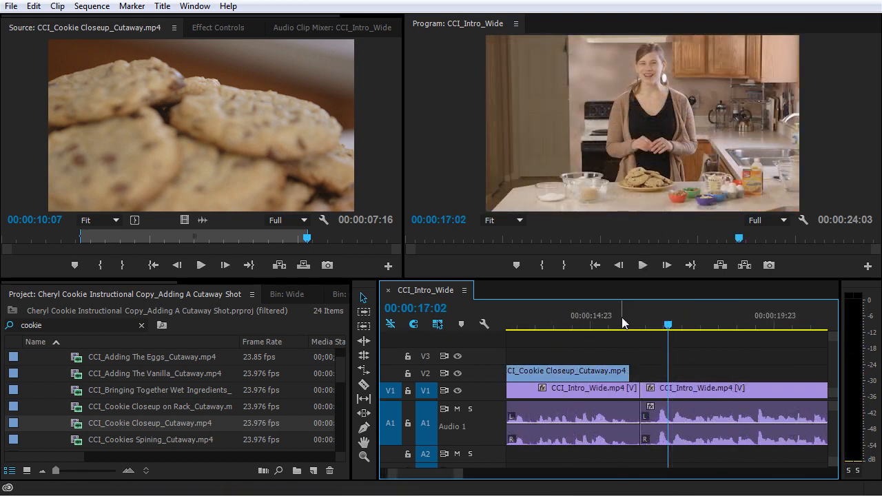
pyautogui.click(623, 371)
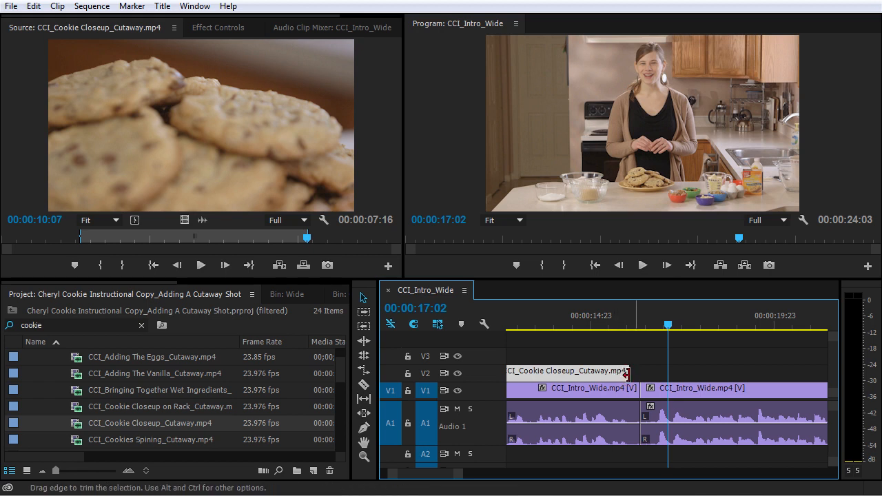
pyautogui.click(633, 324)
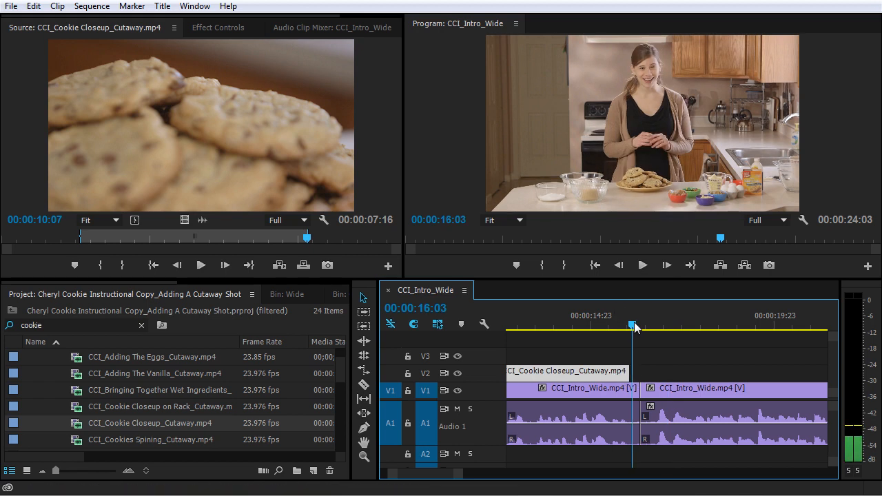
pyautogui.moveTo(633, 327); pyautogui.dragTo(603, 325)
pyautogui.press('=')
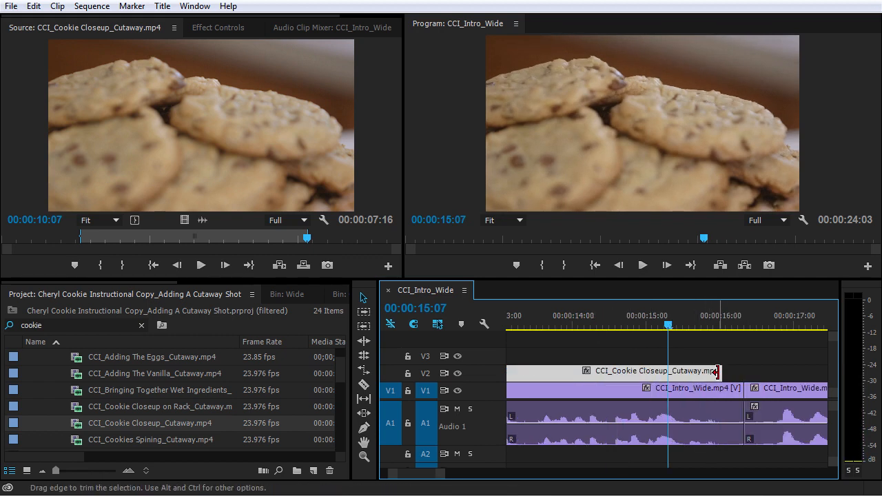
pyautogui.moveTo(716, 372); pyautogui.dragTo(721, 373)
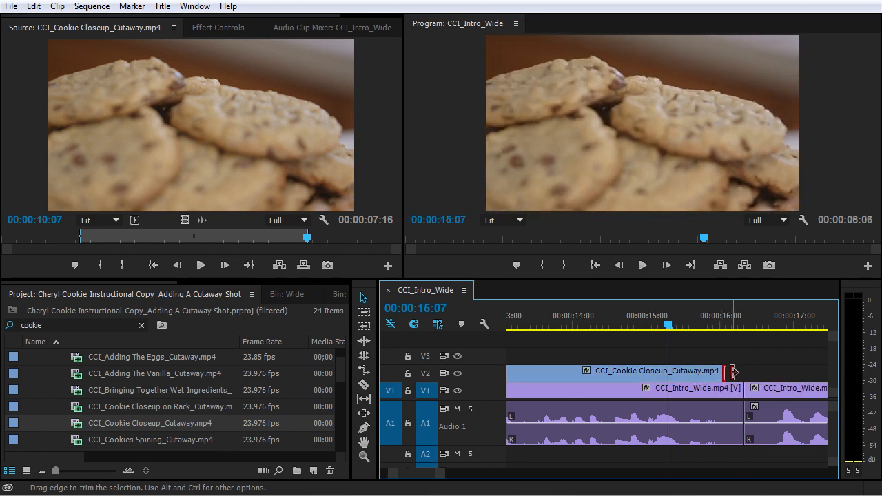
# Ripple-trim the end of the first CCI_Intro_Wide clip back to the cookie cutaway's end and play across the cut.
pyautogui.click(729, 319)
pyautogui.click(734, 388)
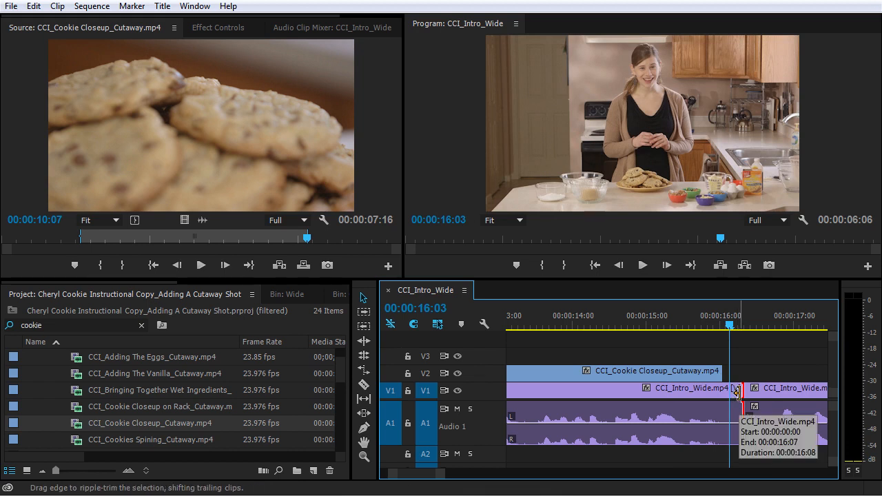
pyautogui.moveTo(737, 391); pyautogui.dragTo(717, 402)
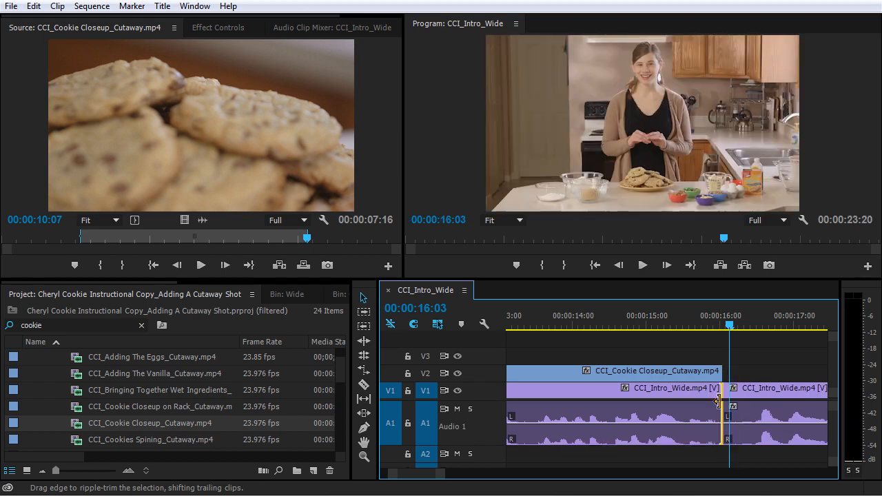
pyautogui.click(635, 327)
pyautogui.press('space')
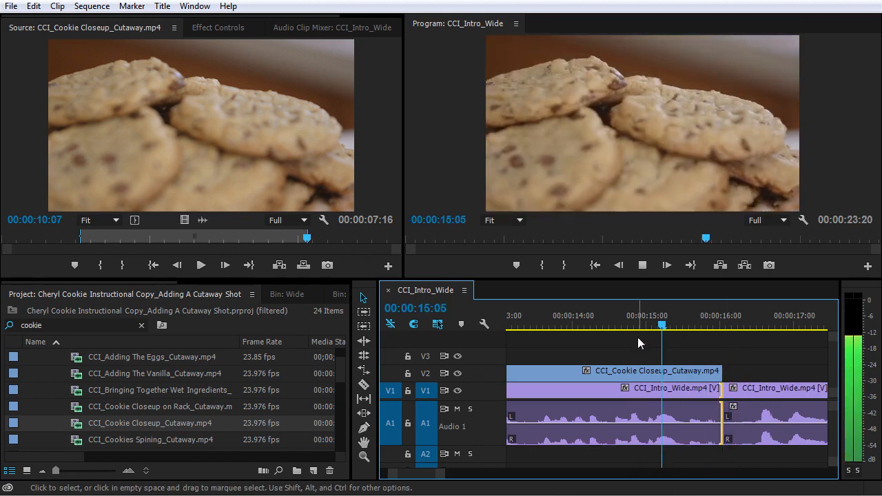
pyautogui.press('space')
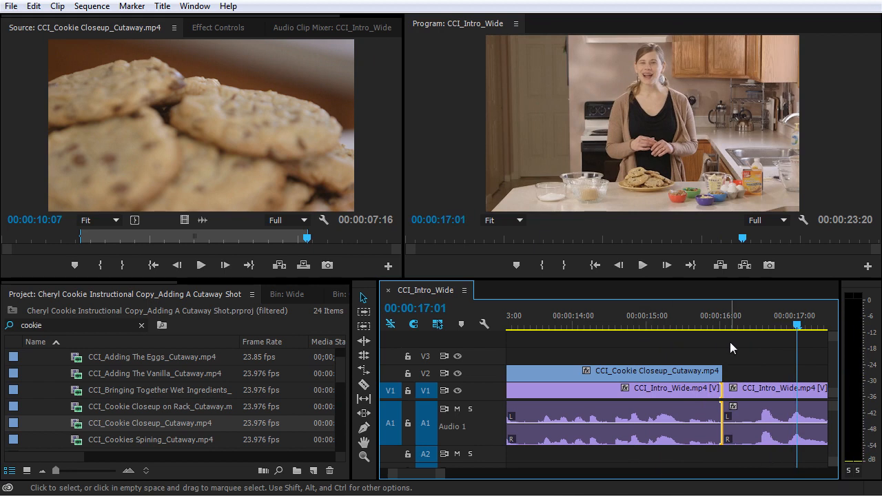
# Examine the two CCI_Intro_Wide clips around the cut and play the narration under the cutaway from 00:00:14:07.
pyautogui.click(746, 392)
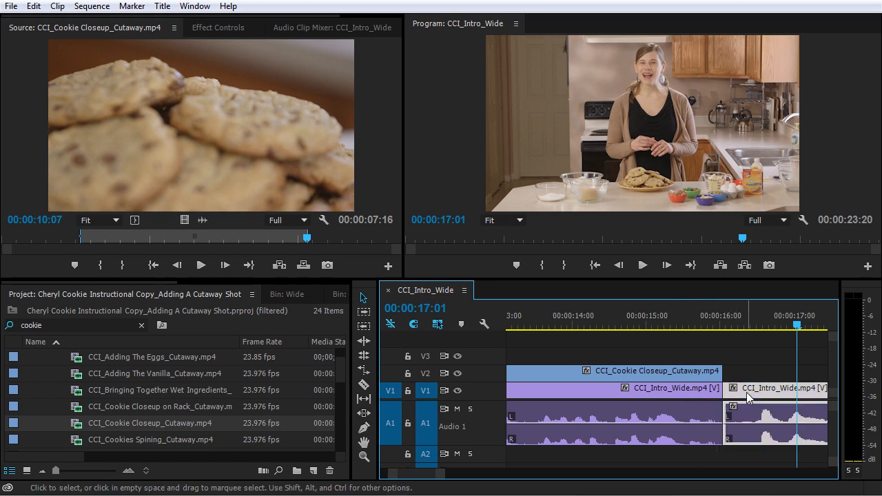
pyautogui.click(687, 393)
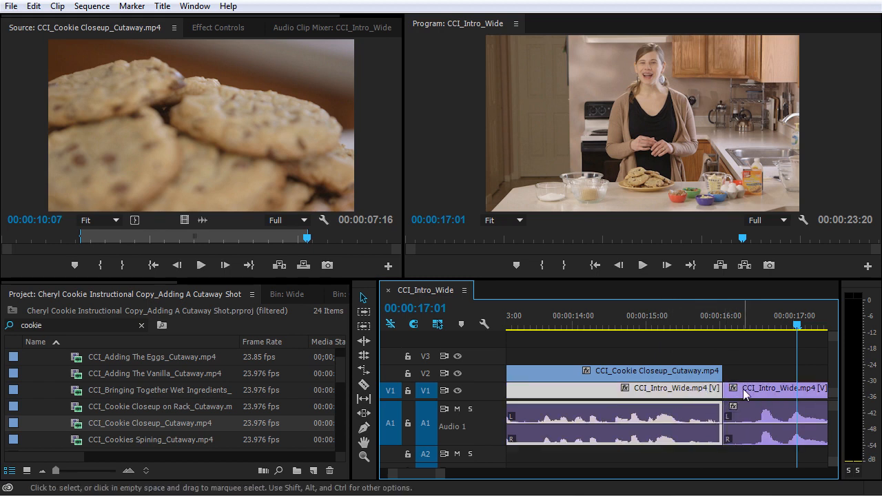
pyautogui.moveTo(716, 314); pyautogui.dragTo(598, 327)
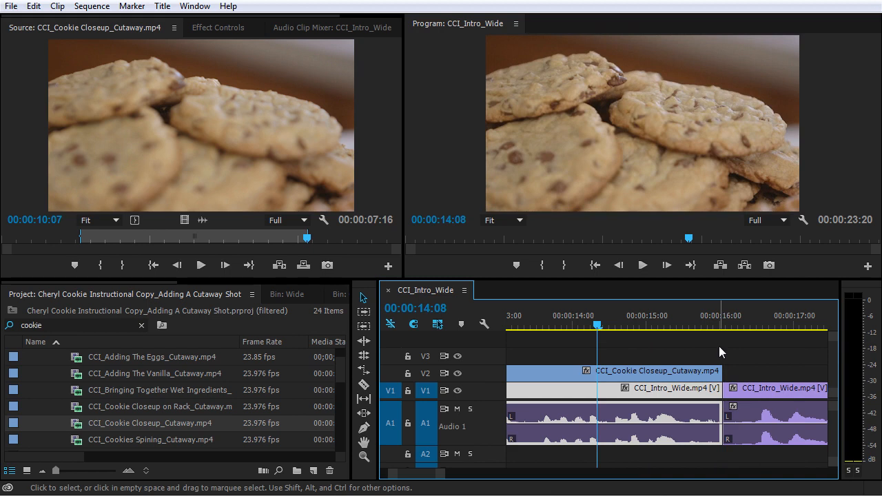
pyautogui.click(594, 325)
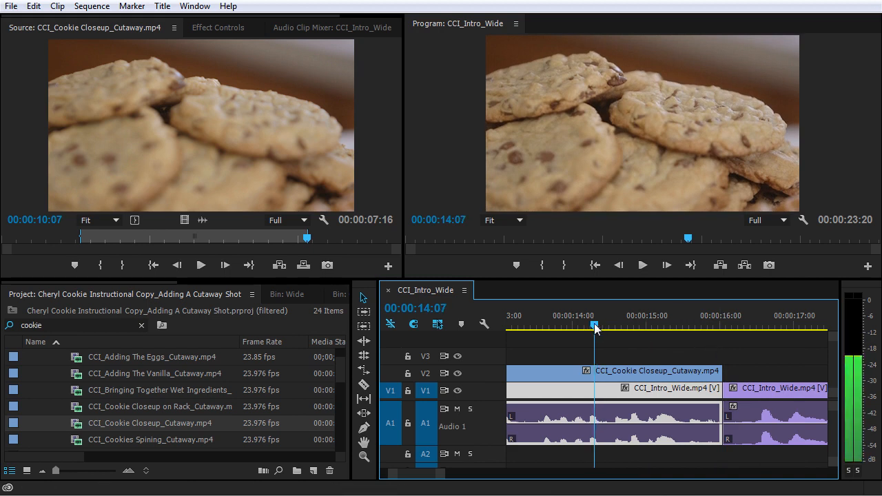
pyautogui.press('space')
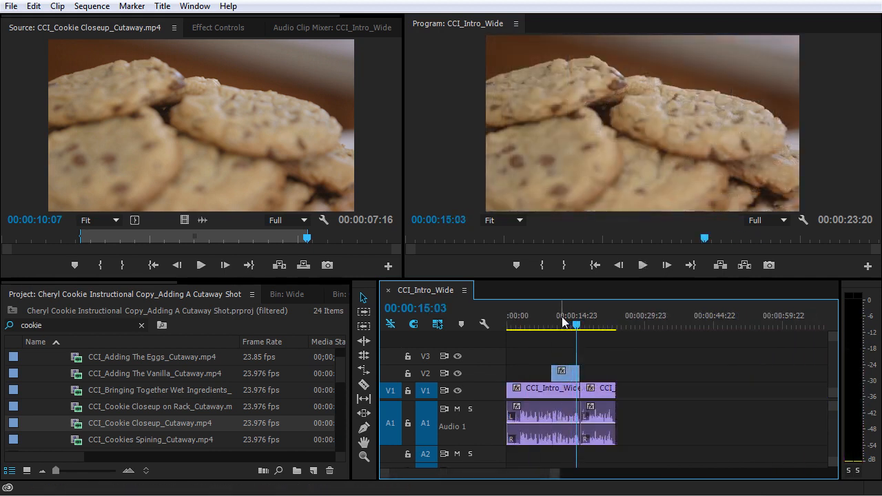
# Ripple-trim about two seconds of silence off the start of the first CCI_Intro_Wide clip and return the playhead to 00:00:00:00.
pyautogui.press('Home')
pyautogui.press('space')
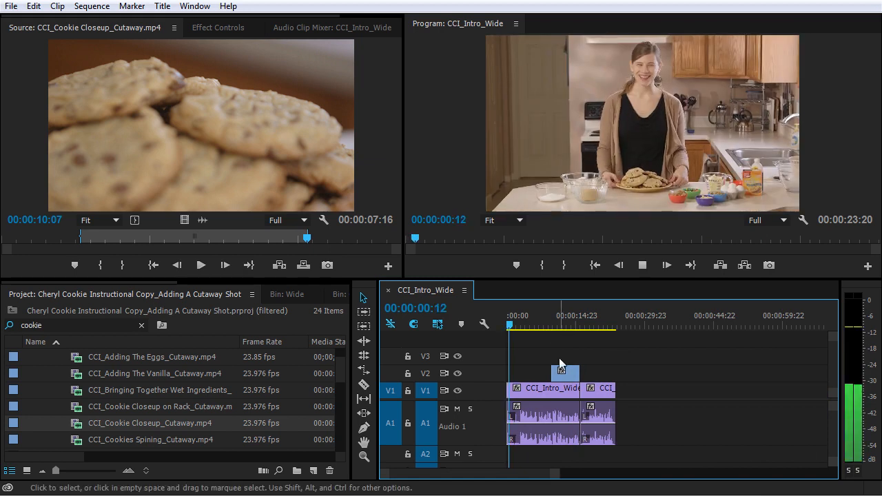
pyautogui.press('space')
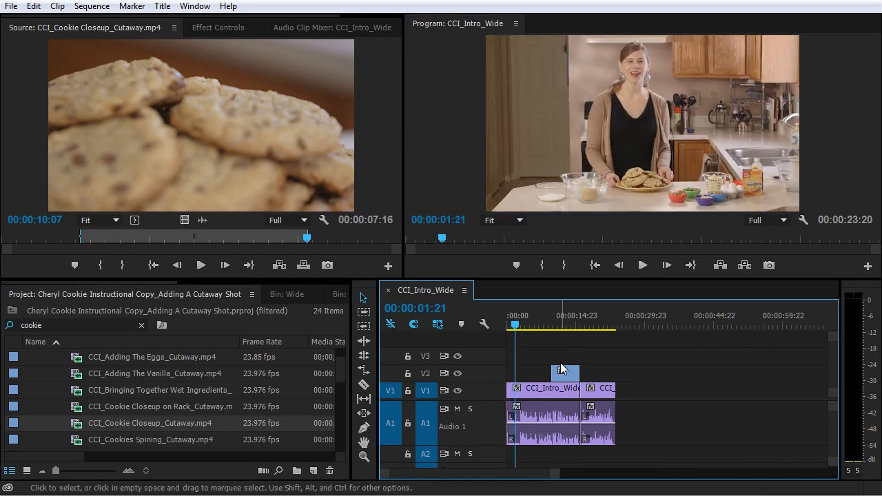
pyautogui.press('=')
pyautogui.press('=')
pyautogui.press('=')
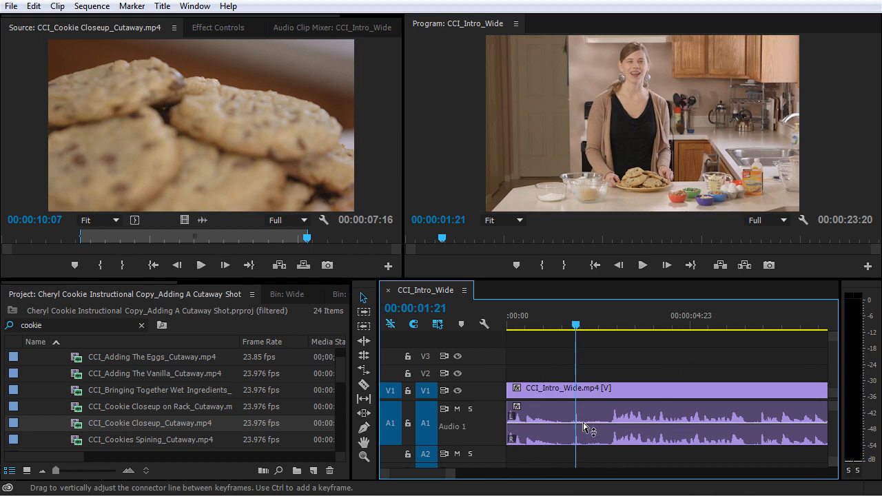
pyautogui.click(558, 391)
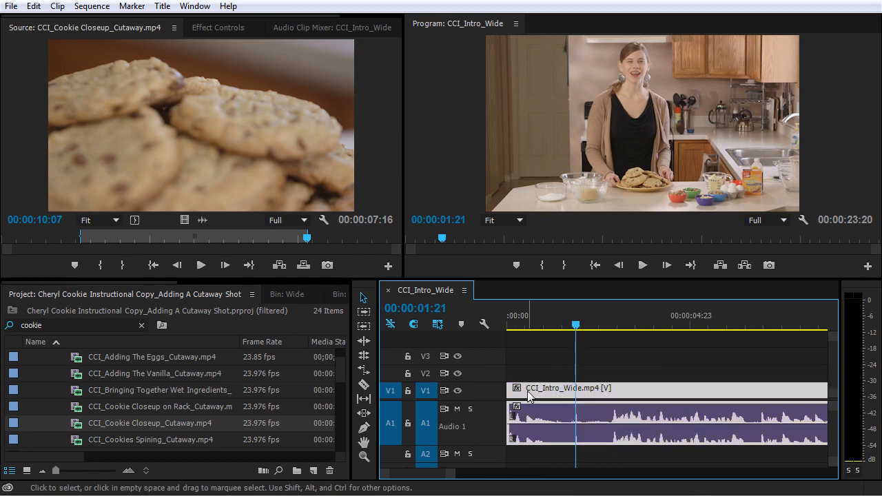
pyautogui.moveTo(508, 403); pyautogui.dragTo(594, 408)
pyautogui.moveTo(574, 324); pyautogui.dragTo(483, 324)
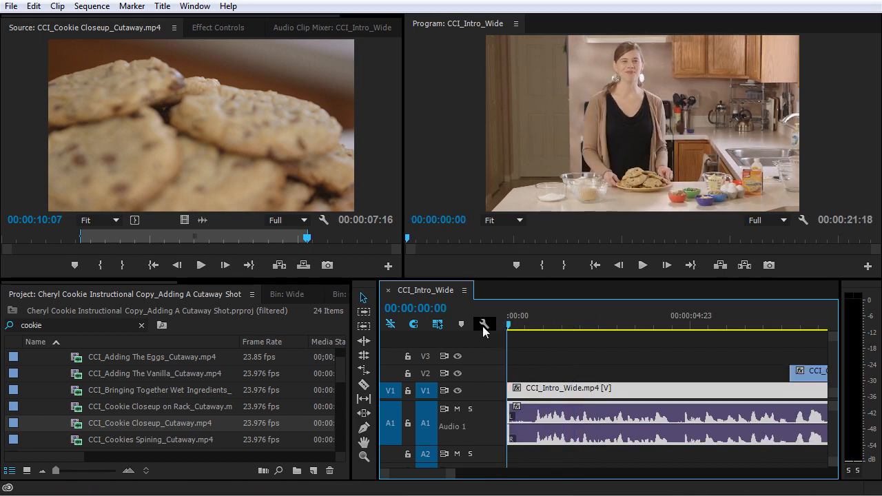
pyautogui.click(564, 361)
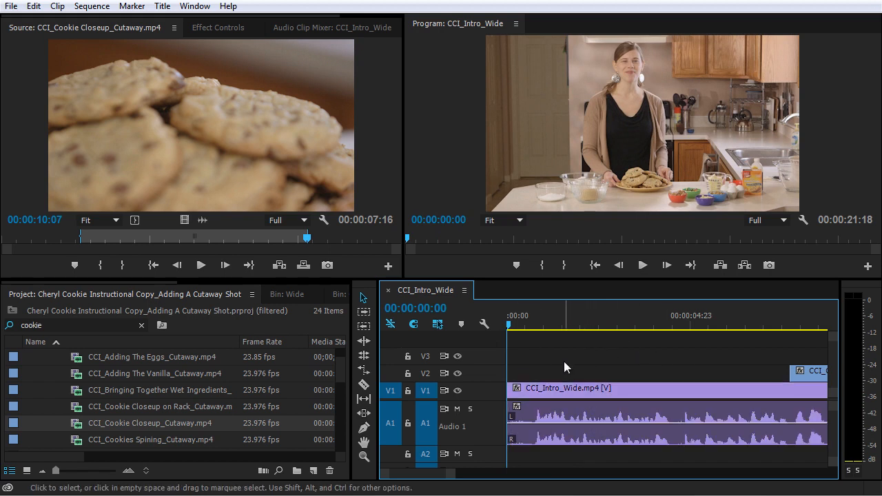
# Play the trimmed opening and review the whole sequence from the beginning, including the cutaway.
pyautogui.press('space')
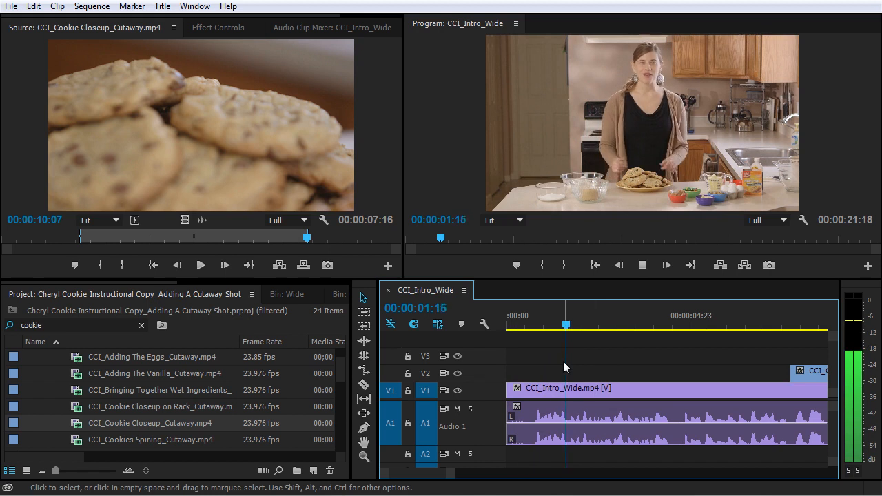
pyautogui.press('space')
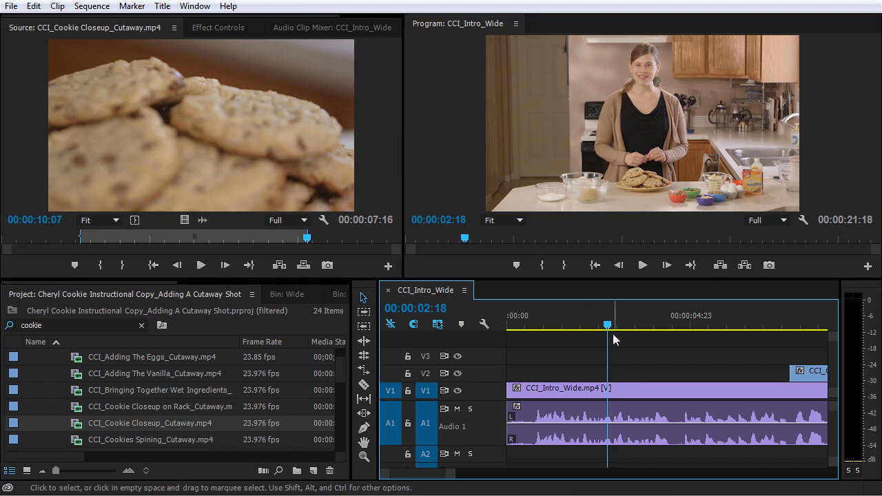
pyautogui.press('Home')
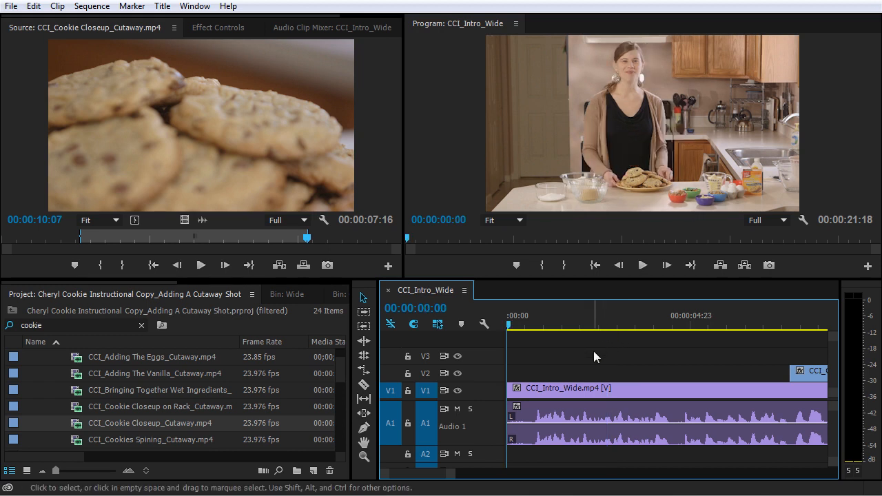
pyautogui.press('space')
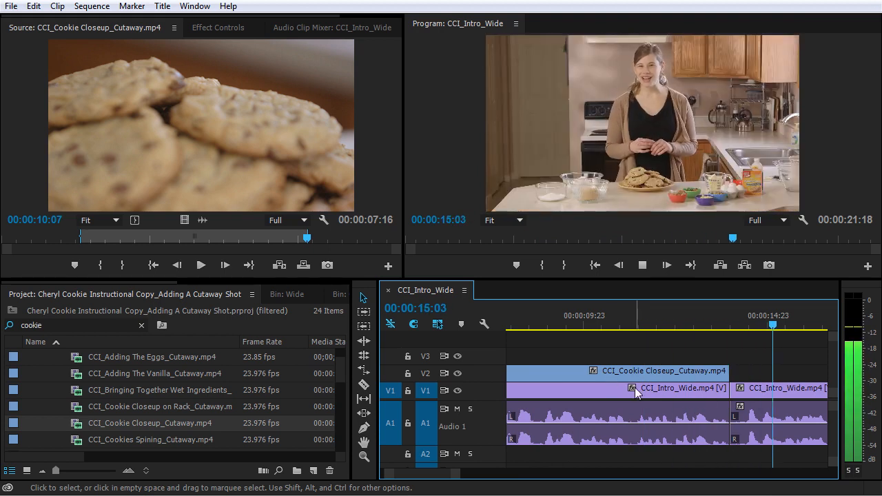
pyautogui.press('-')
pyautogui.press('-')
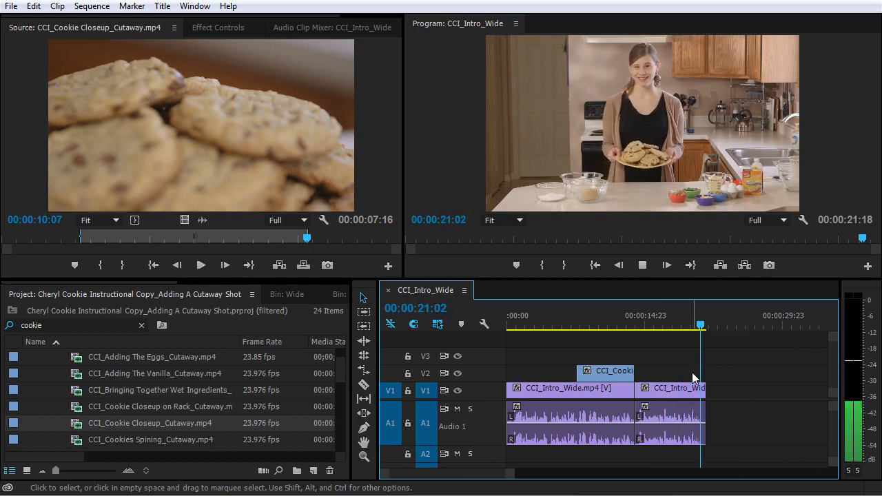
# Scrub the end of the cookie cutaway near the V1 cut, ending at 00:00:13:14.
pyautogui.click(576, 324)
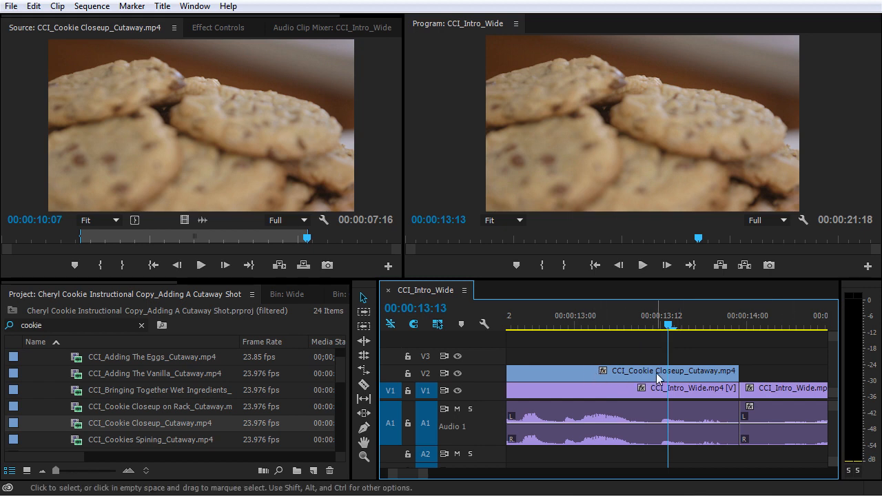
pyautogui.click(630, 315)
pyautogui.moveTo(630, 315); pyautogui.dragTo(742, 334)
pyautogui.moveTo(568, 334); pyautogui.dragTo(675, 335)
# Enable track targeting on V2 and jump the playhead back through the cookie cutaway's start to the sequence's beginning.
pyautogui.moveTo(747, 374); pyautogui.dragTo(706, 380)
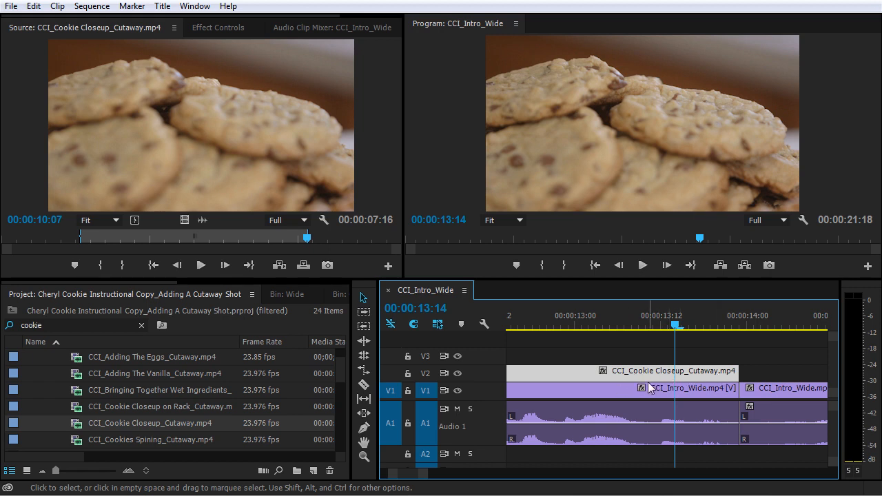
pyautogui.click(426, 375)
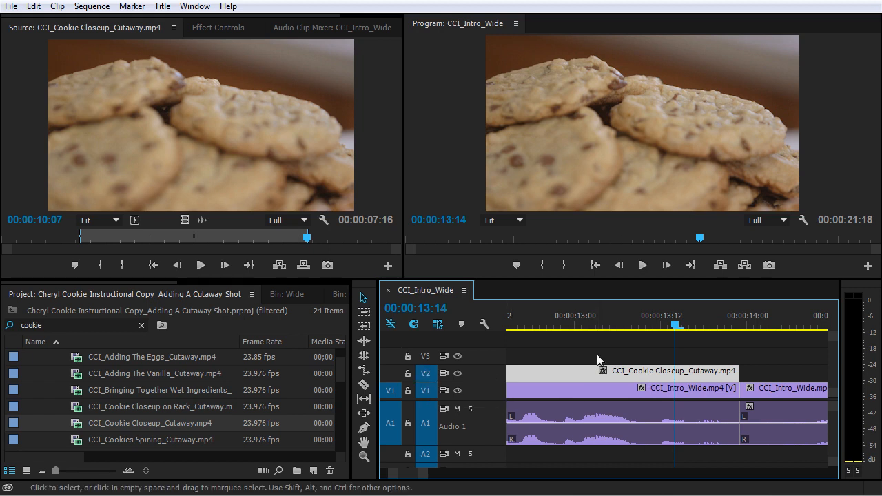
pyautogui.press('Up')
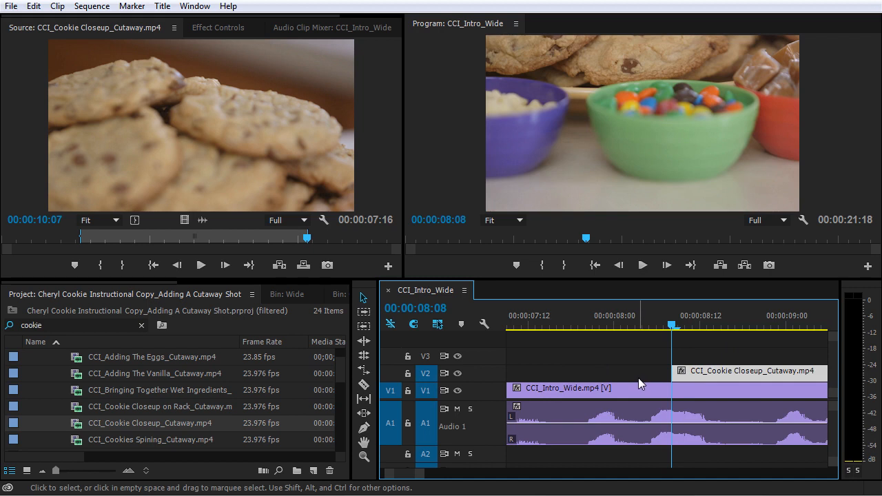
pyautogui.press('Home')
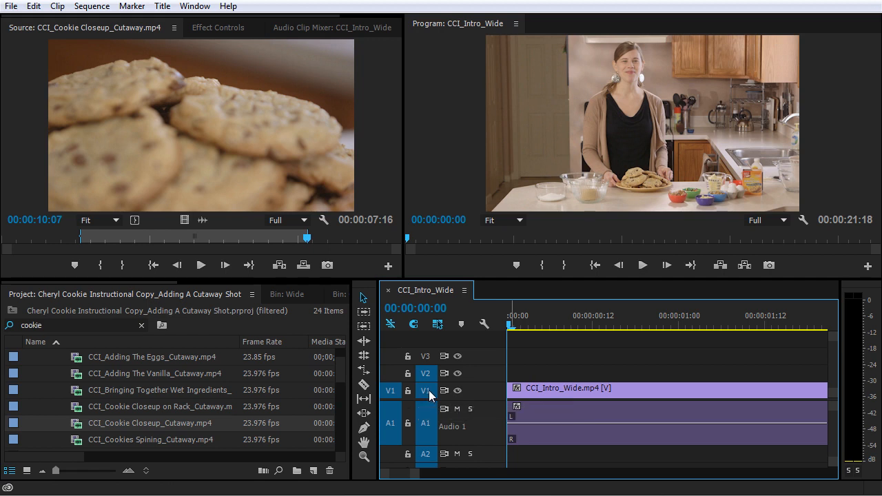
# Compare jumping between edit points with V2 targeting on and off, leaving V2 targeted and the playhead at the cutaway's start.
pyautogui.press('Down')
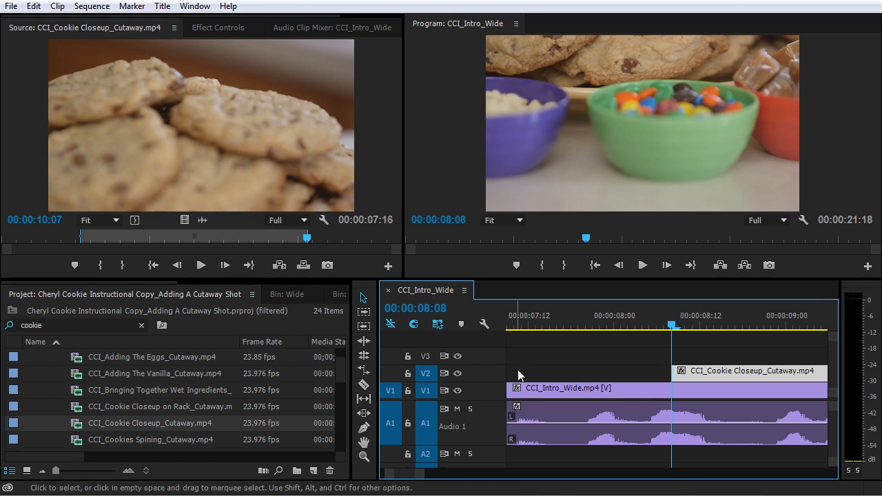
pyautogui.press('Down')
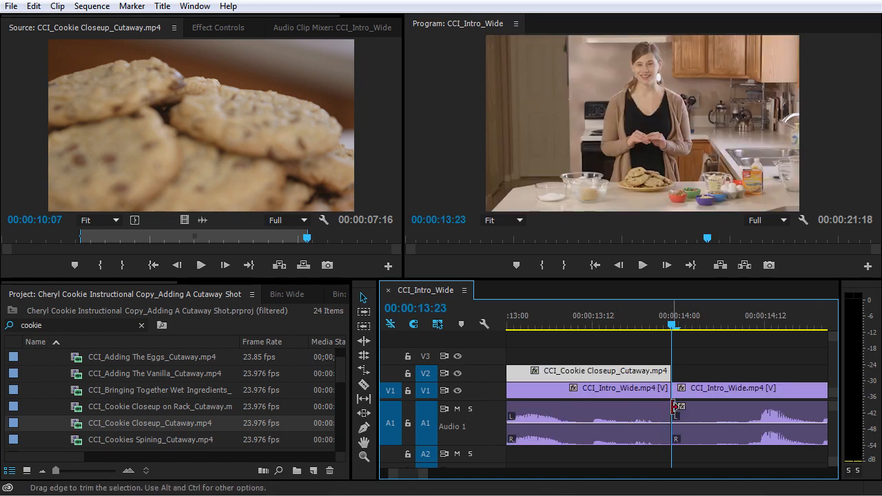
pyautogui.click(430, 377)
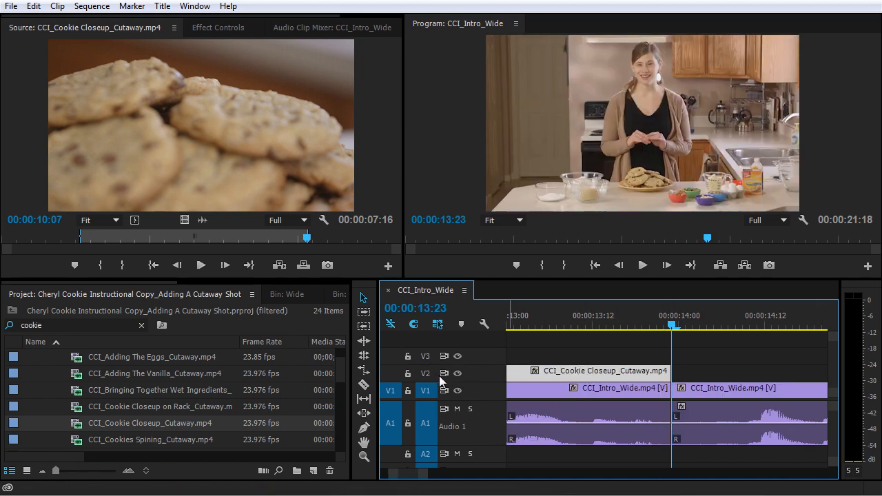
pyautogui.hotkey('ctrl', 'z')
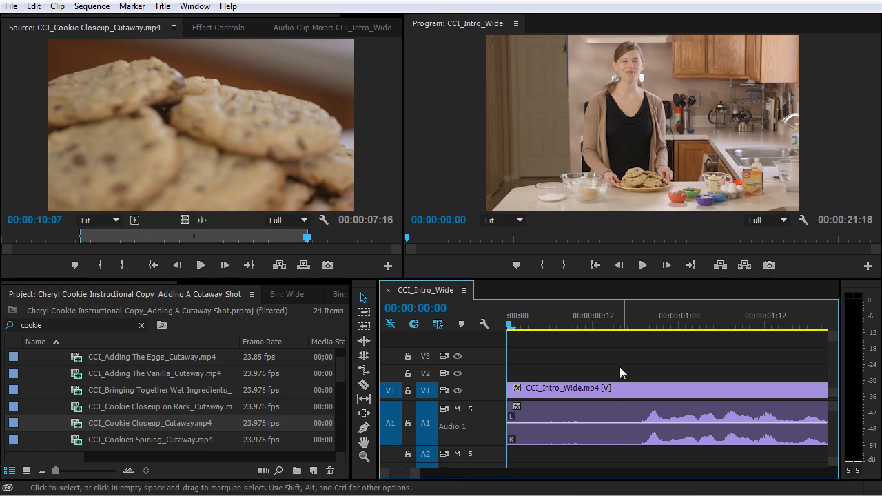
pyautogui.click(429, 374)
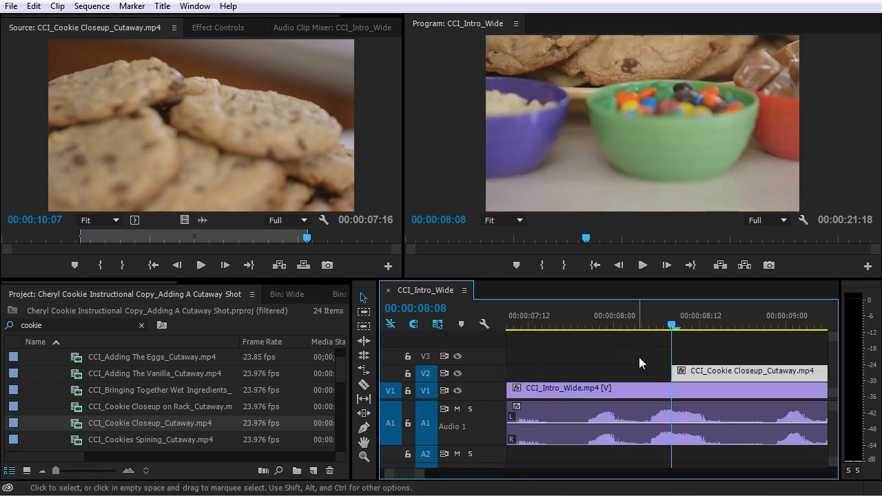
# Extend the start of the cookie cutaway on V2 back to 00:00:07:17 and play through it to its end.
pyautogui.moveTo(546, 321); pyautogui.dragTo(566, 318)
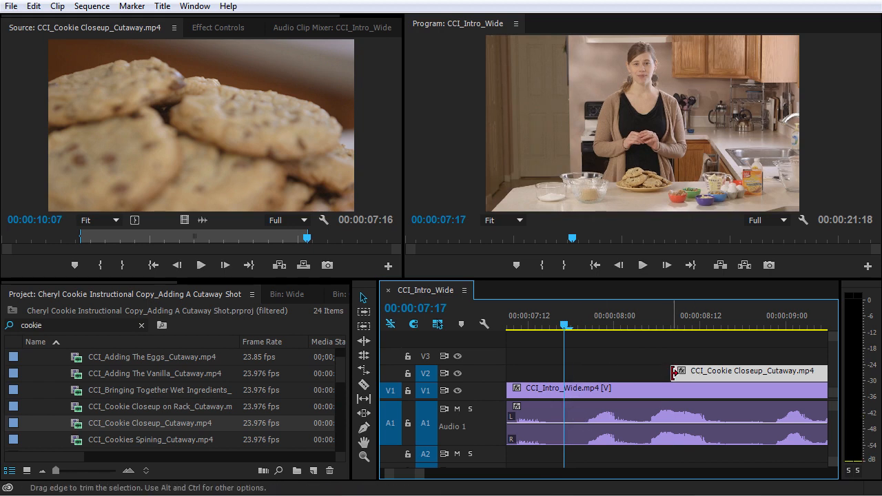
pyautogui.moveTo(658, 372); pyautogui.dragTo(563, 373)
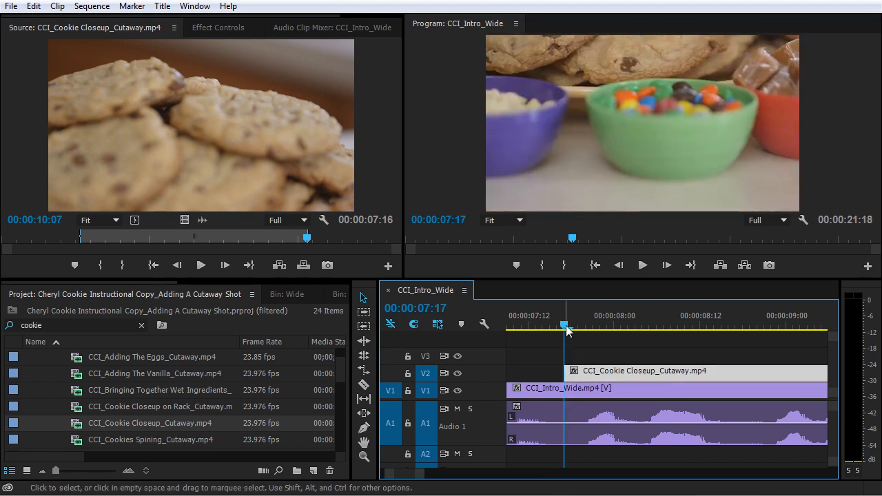
pyautogui.click(522, 330)
pyautogui.press('space')
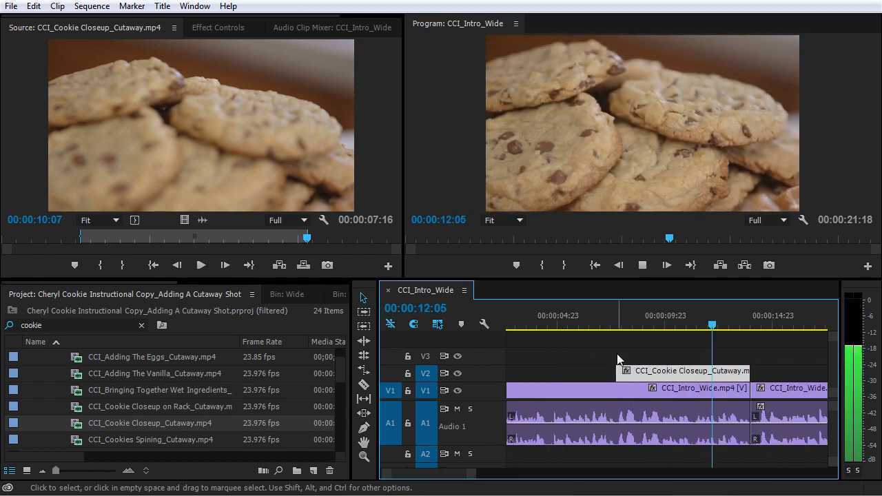
pyautogui.press('space')
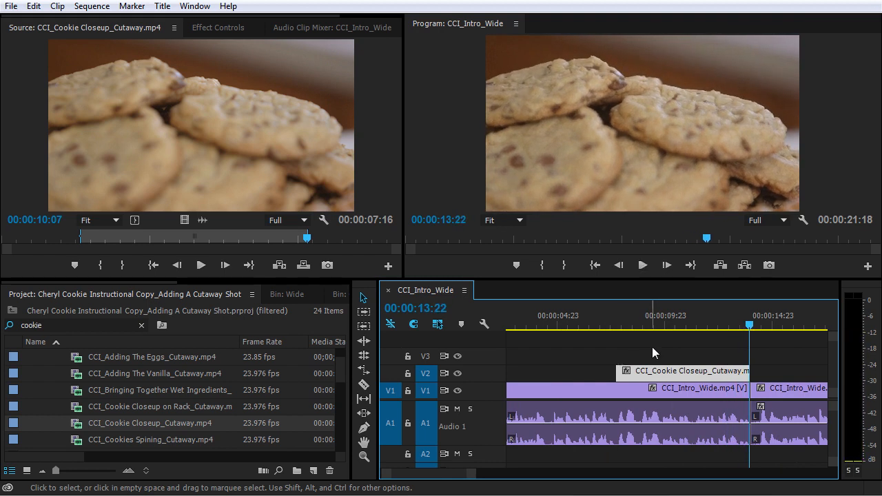
# Trim the start of the cookie cutaway on V2 forward to about 00:00:08:02.
pyautogui.click(618, 324)
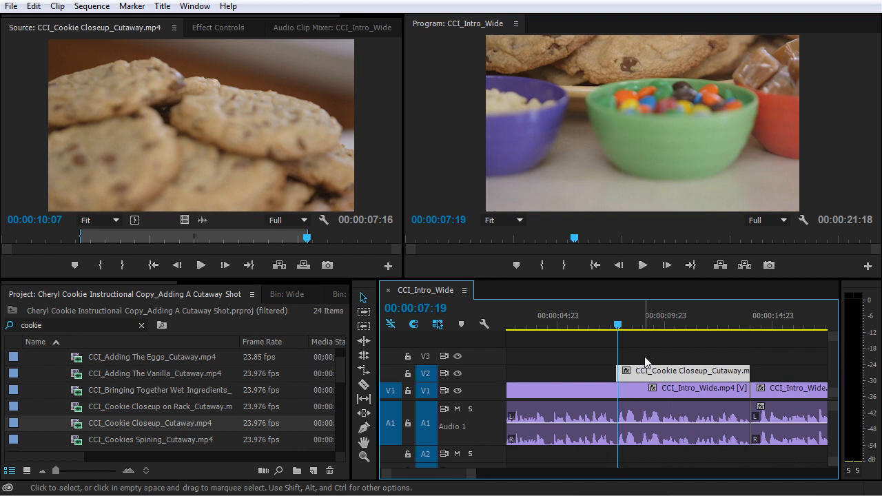
pyautogui.press('=')
pyautogui.press('=')
pyautogui.press('=')
pyautogui.moveTo(655, 373); pyautogui.dragTo(725, 375)
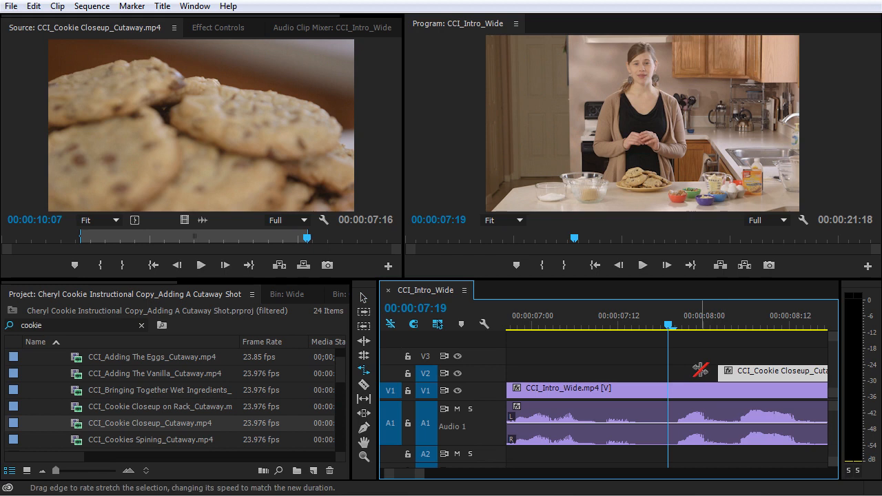
# Rate-stretch the cookie cutaway's start back to 00:00:07:17, slowing the clip to 94%, and deselect it.
pyautogui.click(365, 374)
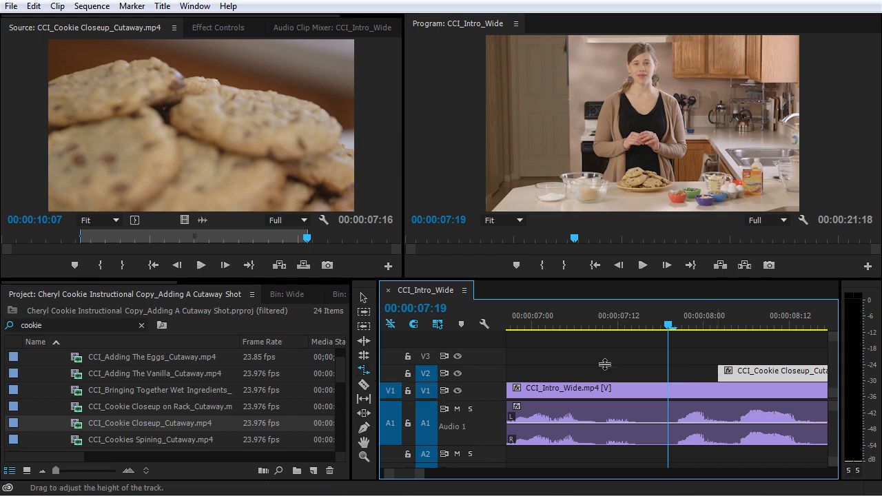
pyautogui.moveTo(716, 371); pyautogui.dragTo(654, 373)
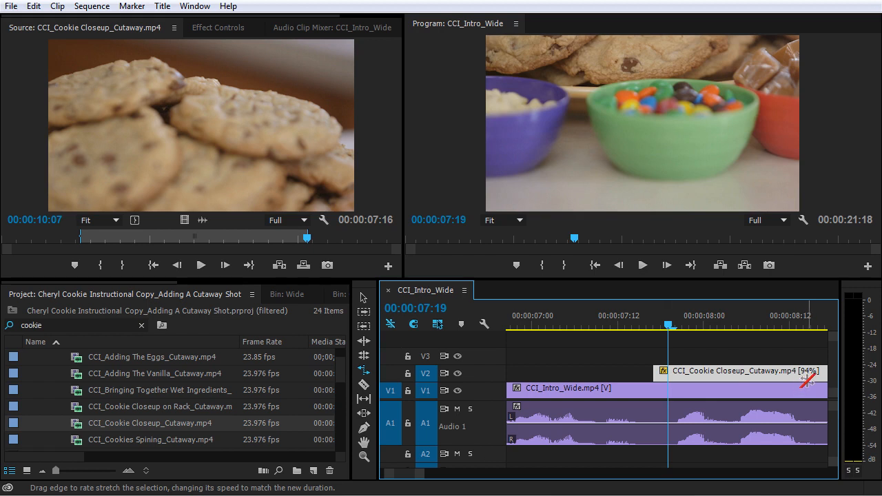
pyautogui.click(695, 344)
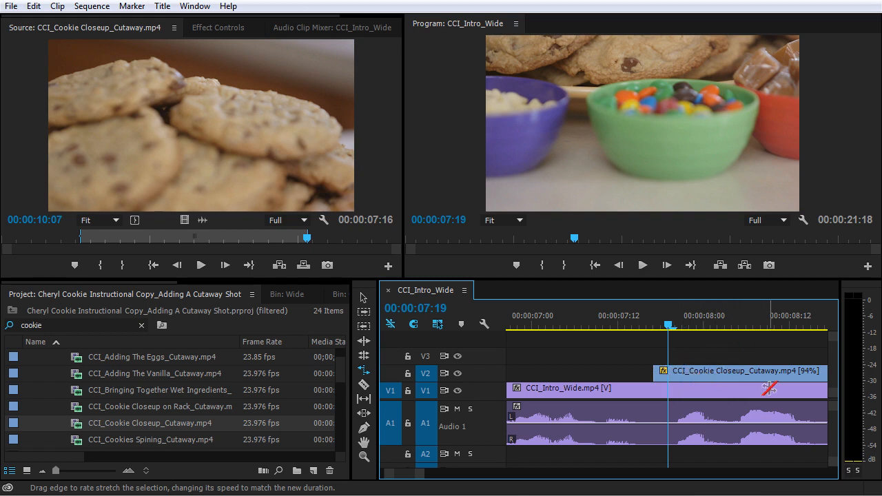
# Play from 00:00:06:20 through the slowed cutaway to 00:00:15:00 to review it, and return to the Selection tool.
pyautogui.moveTo(670, 328); pyautogui.dragTo(659, 328)
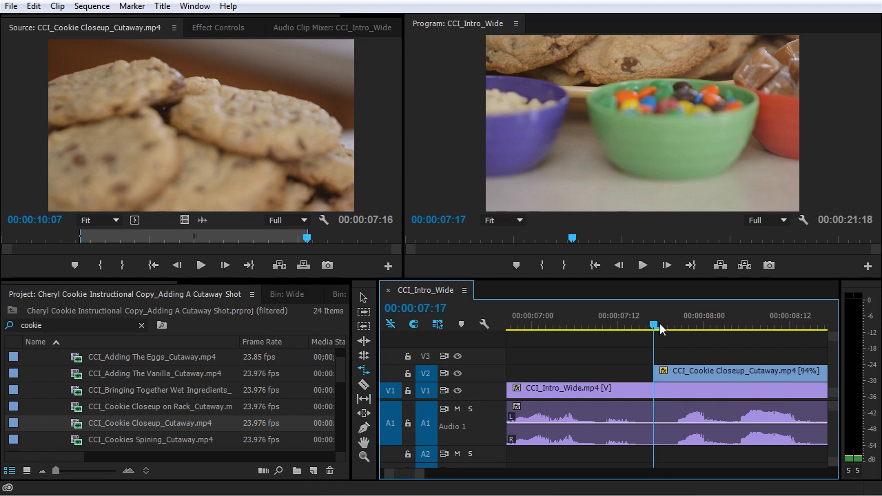
pyautogui.moveTo(660, 327); pyautogui.dragTo(512, 328)
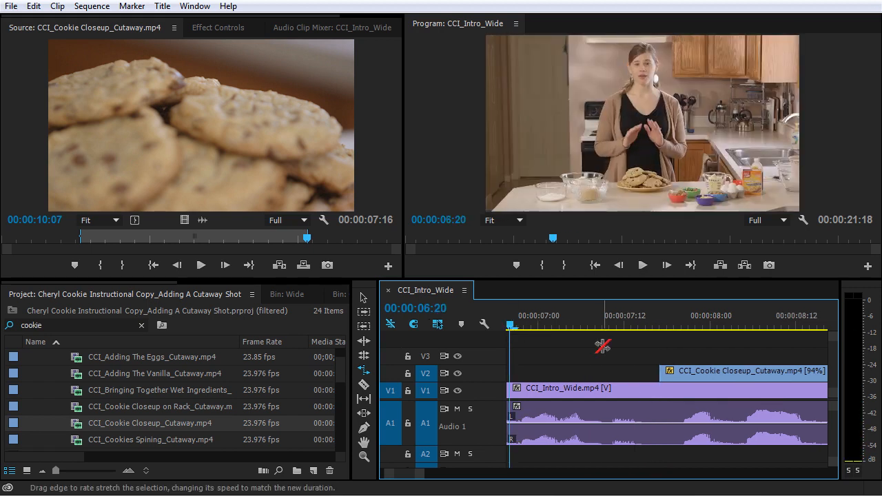
pyautogui.press('space')
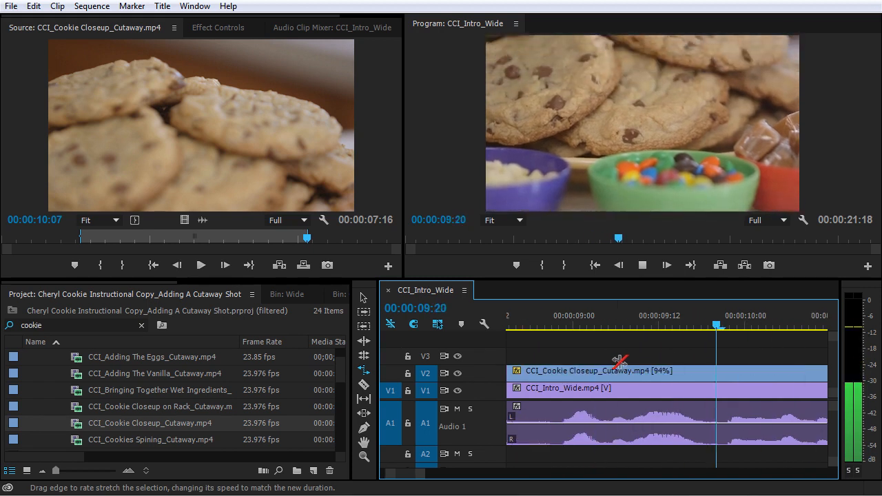
pyautogui.press('-')
pyautogui.press('-')
pyautogui.press('-')
pyautogui.press('=')
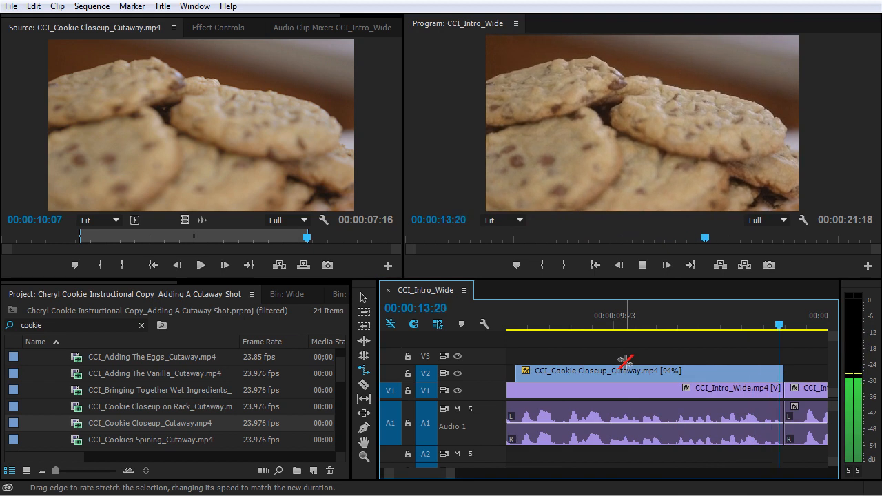
pyautogui.press('-')
pyautogui.press('space')
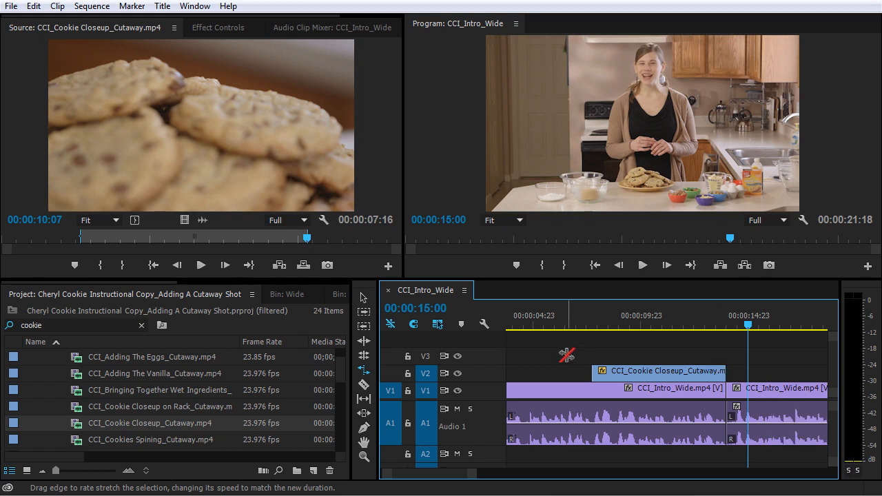
pyautogui.press('v')
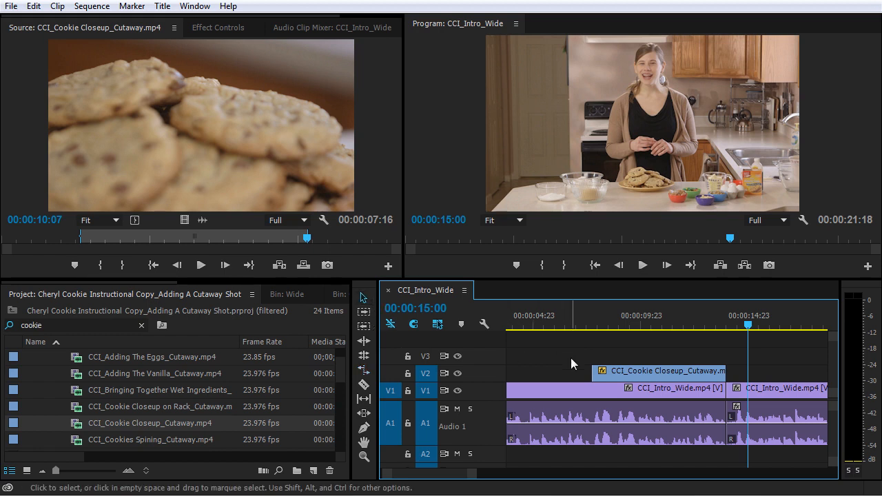